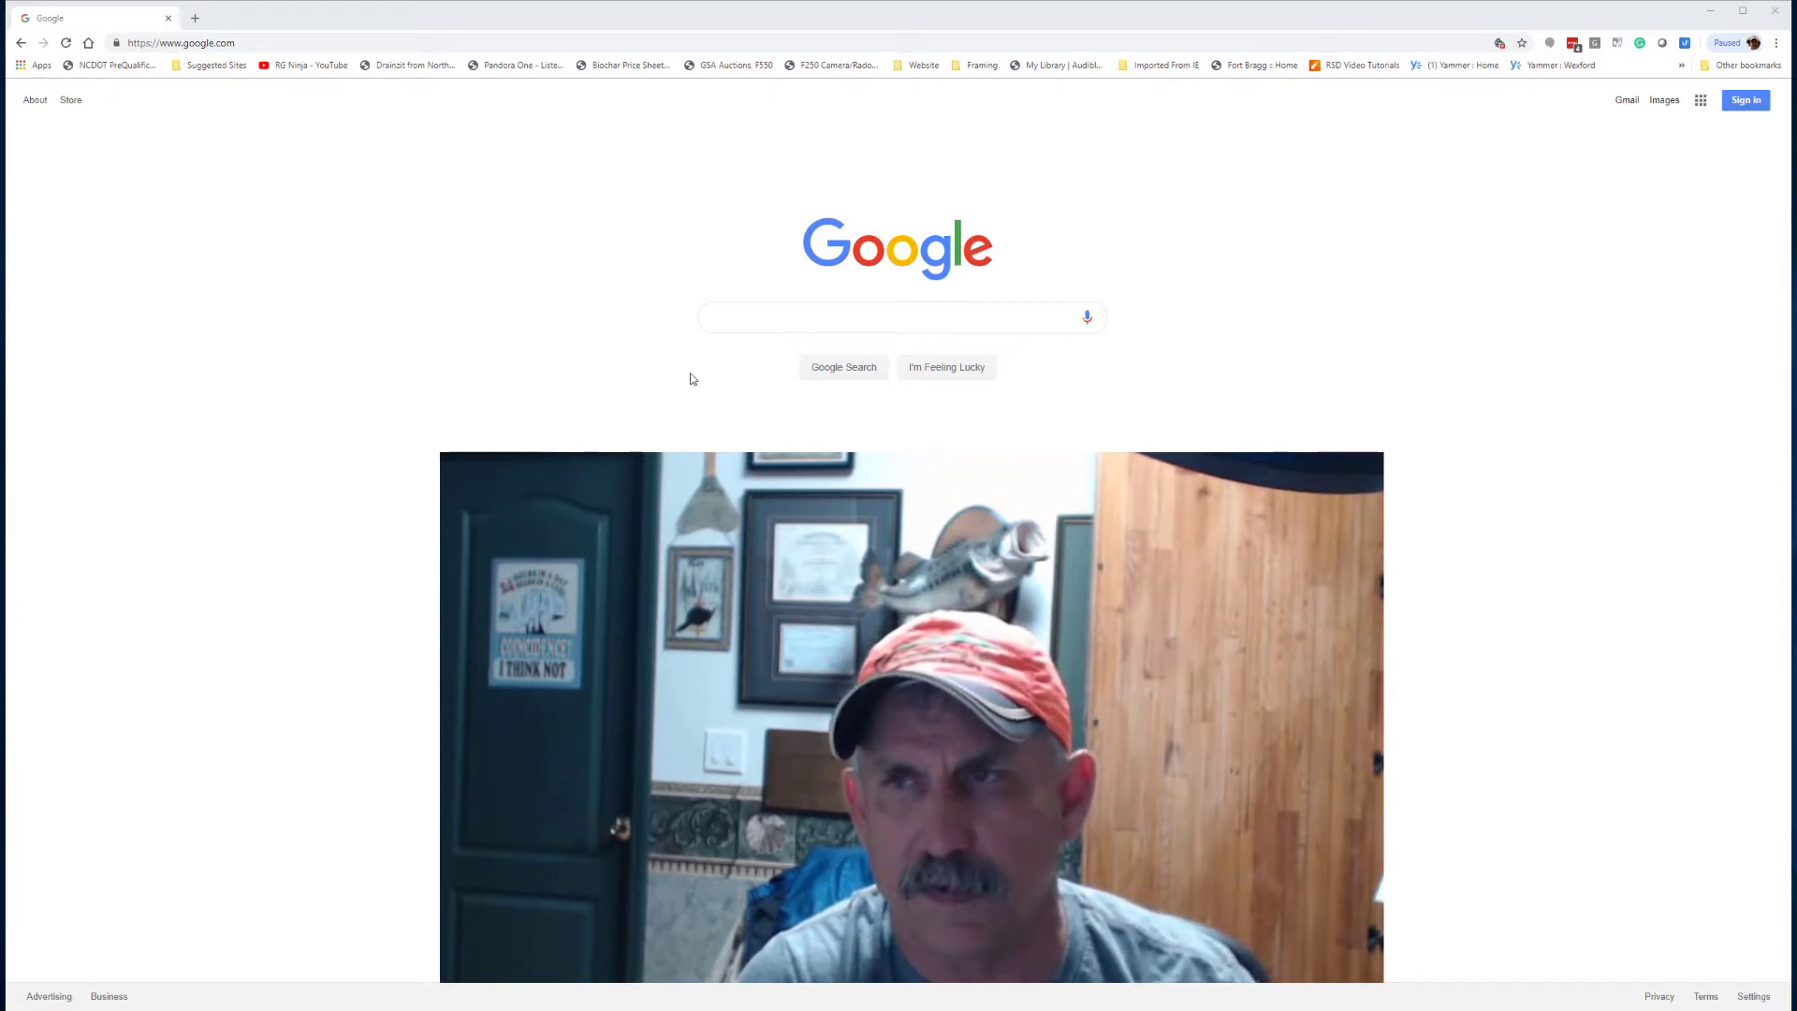
# Search Google for 'google earth'.
pyautogui.click(737, 328)
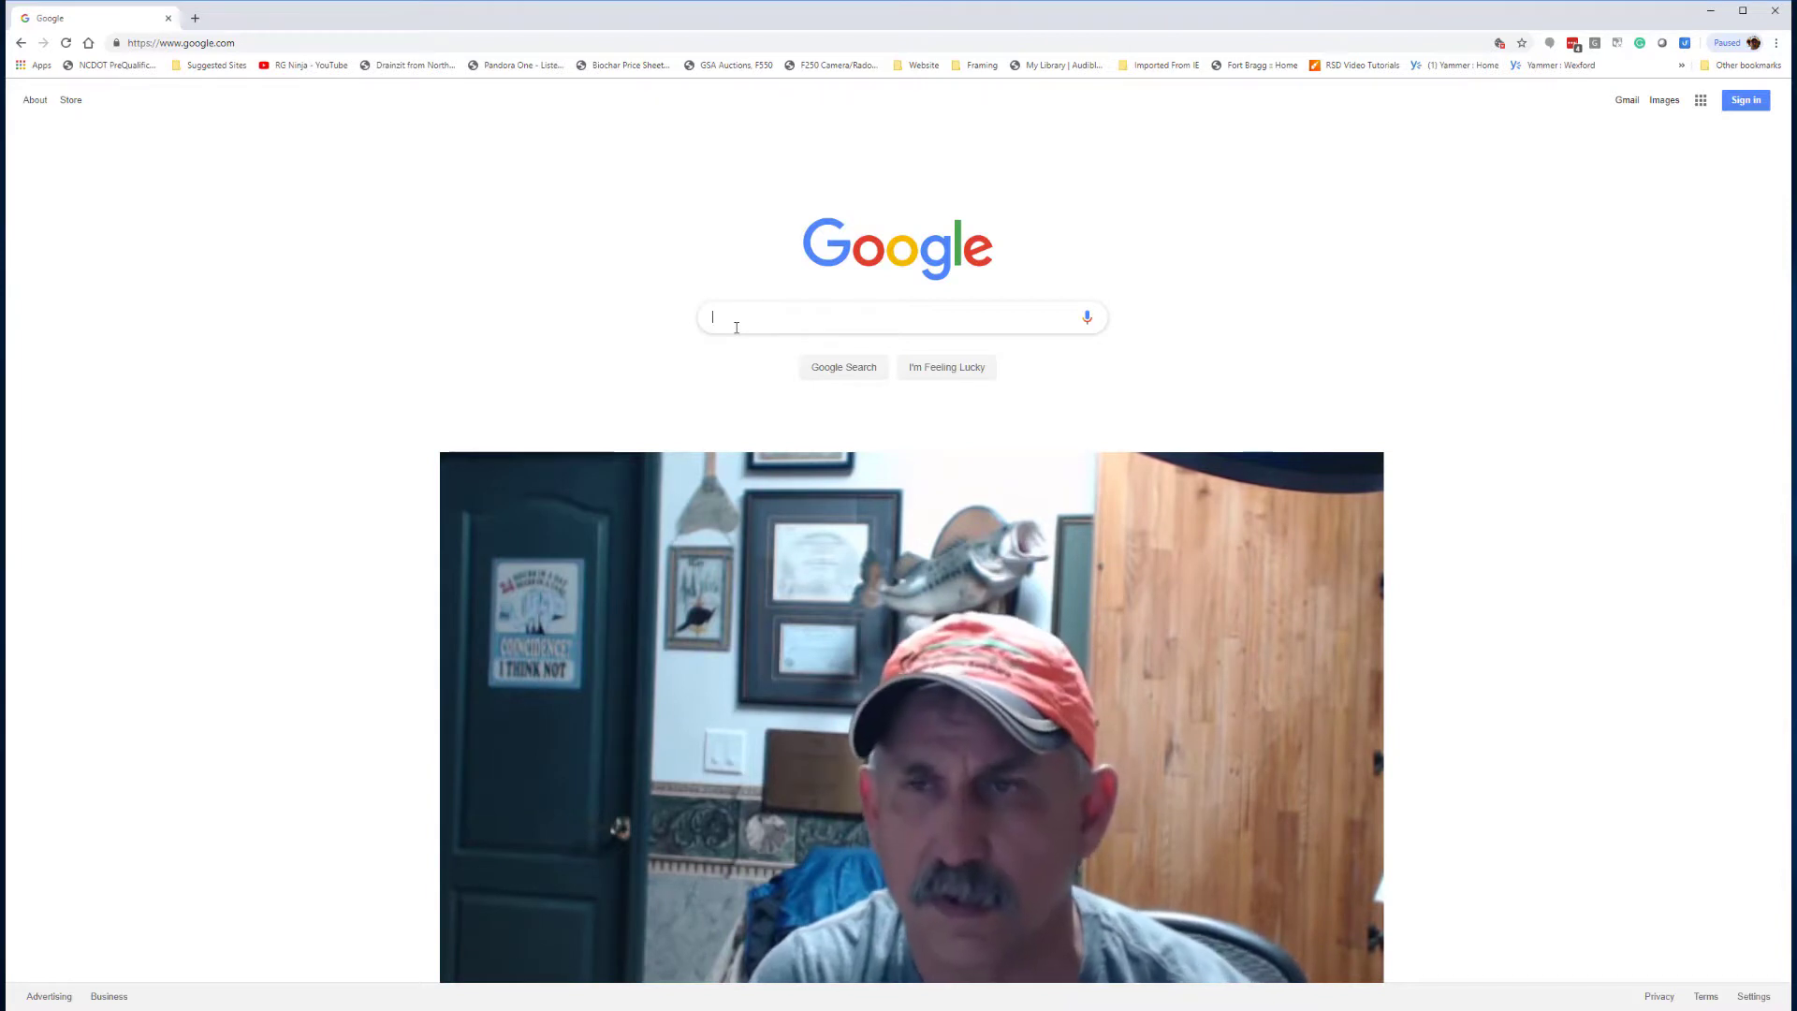
pyautogui.write('goo')
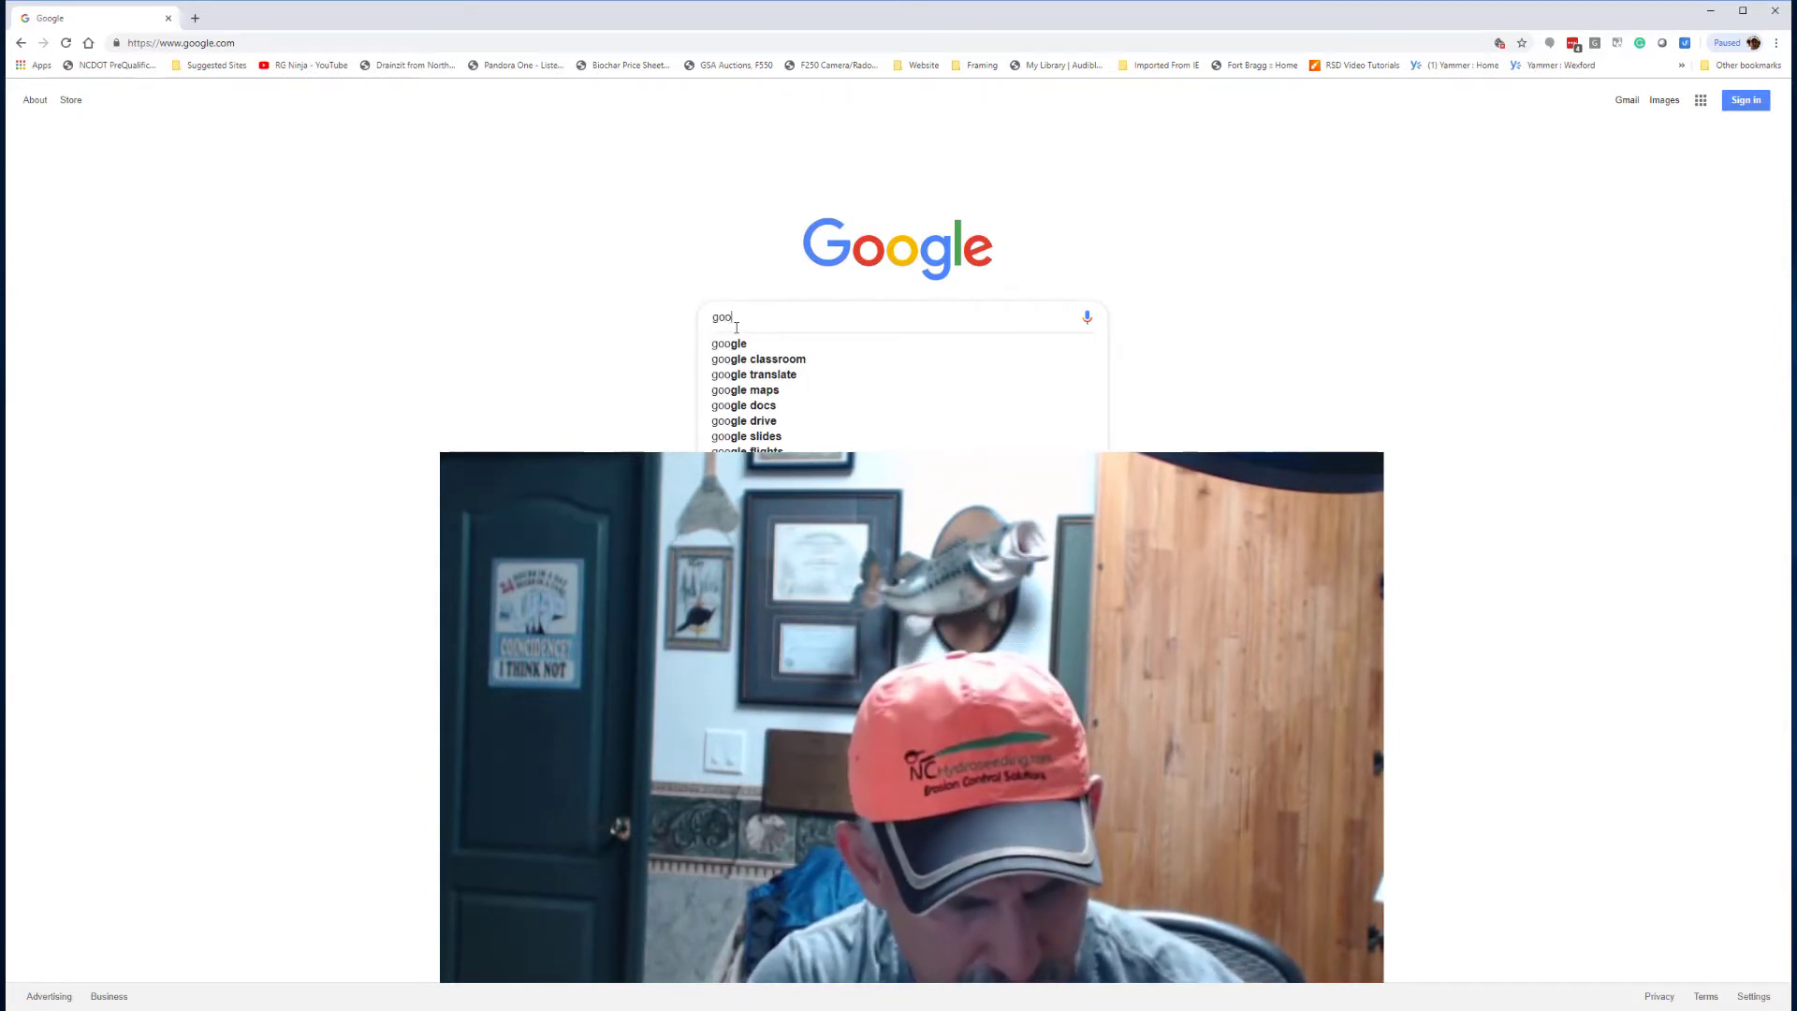
pyautogui.write('gle earth')
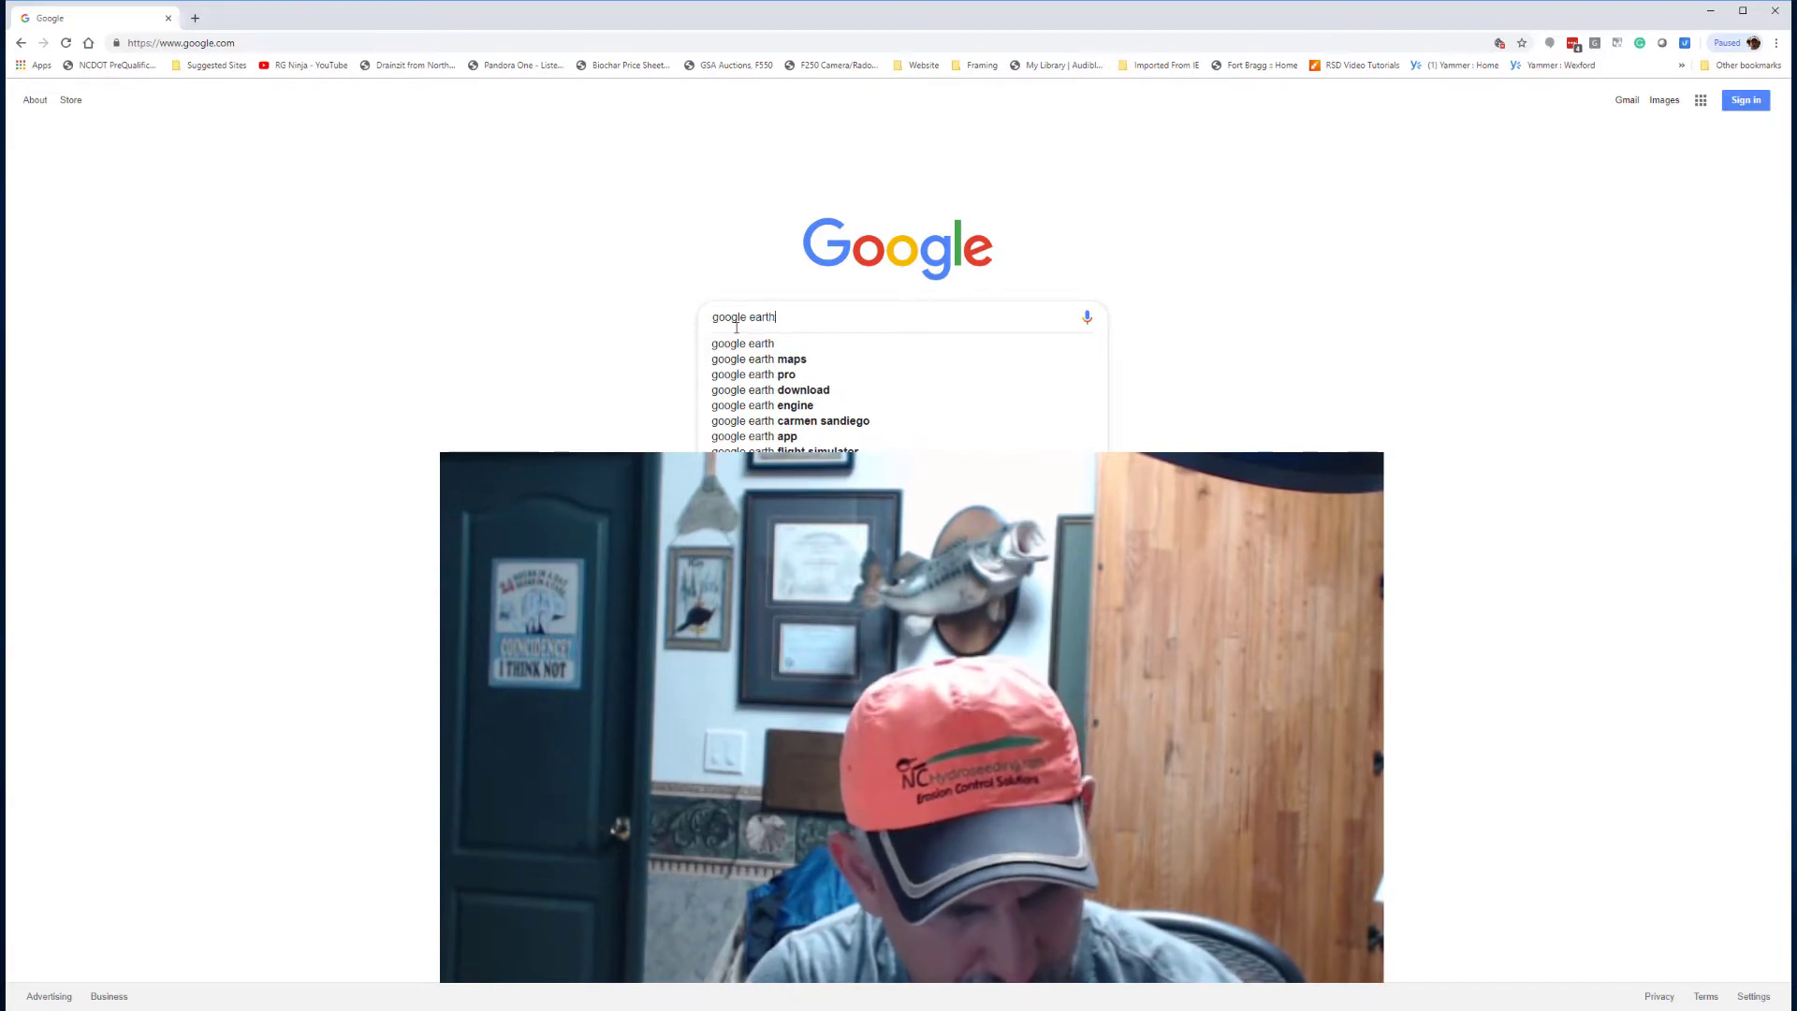
pyautogui.press('Return')
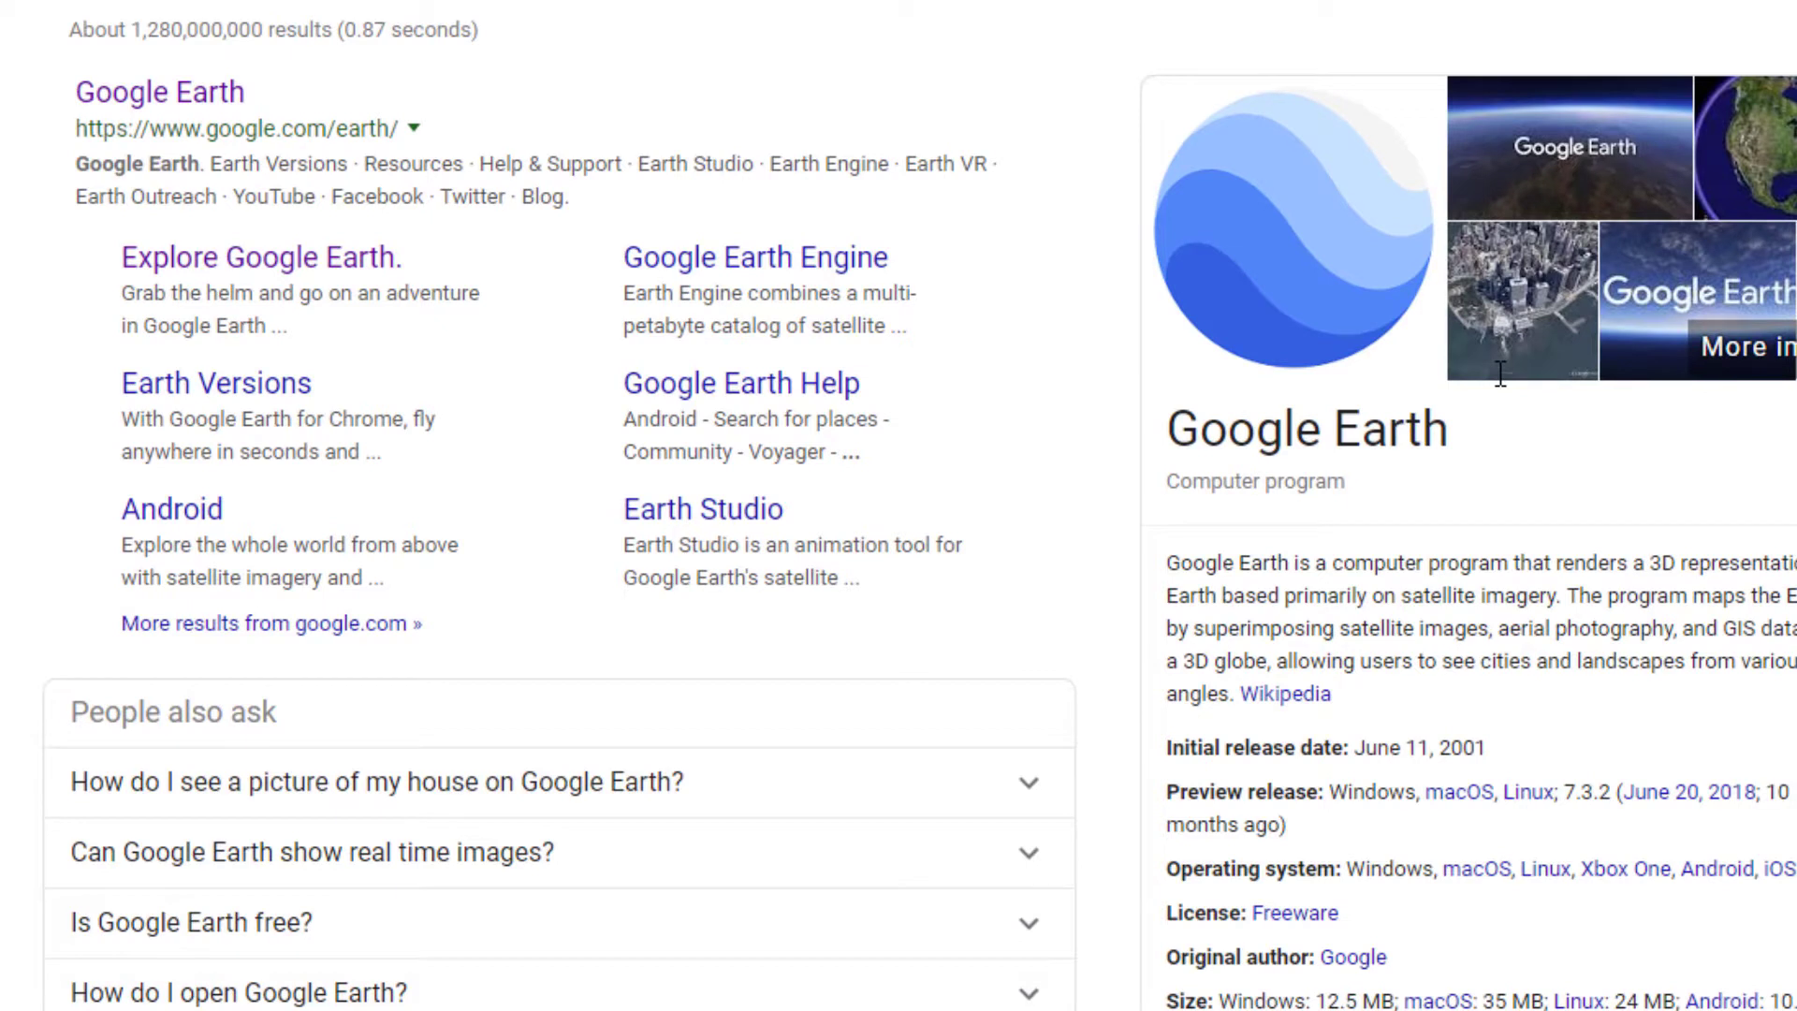
# Open the Google Earth website and launch Earth in Chrome.
pyautogui.click(223, 92)
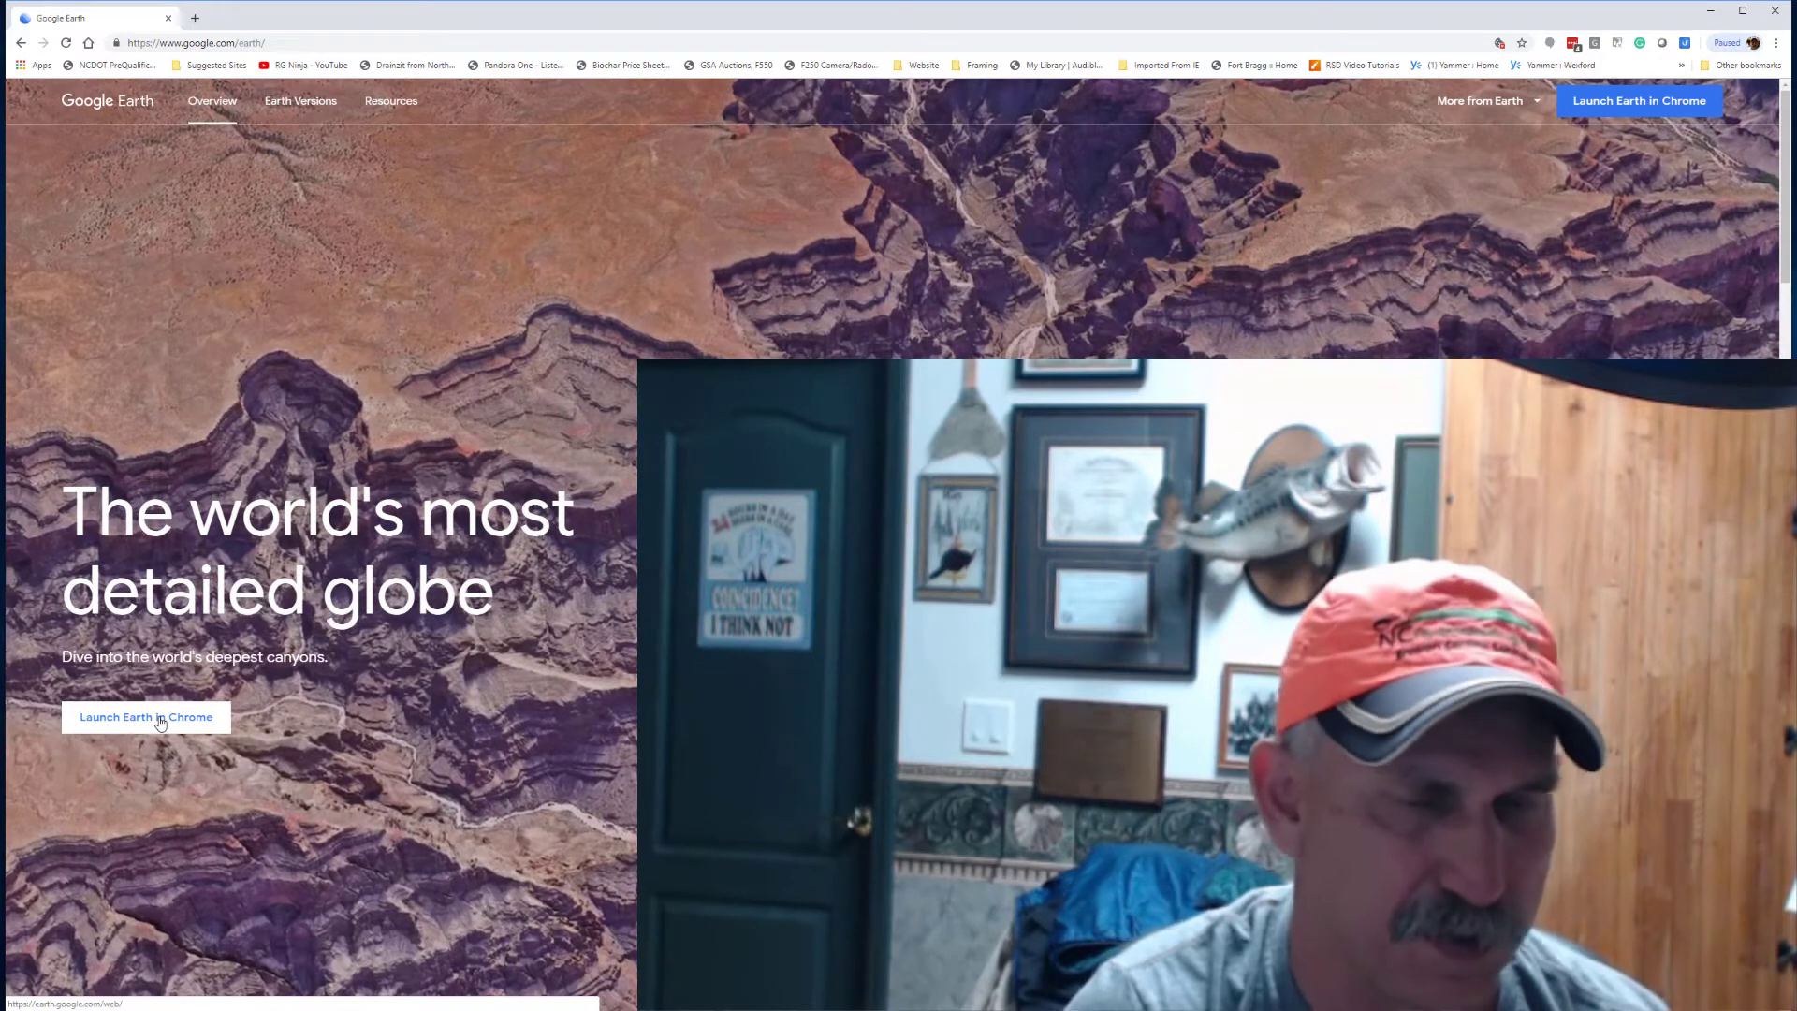
pyautogui.click(160, 719)
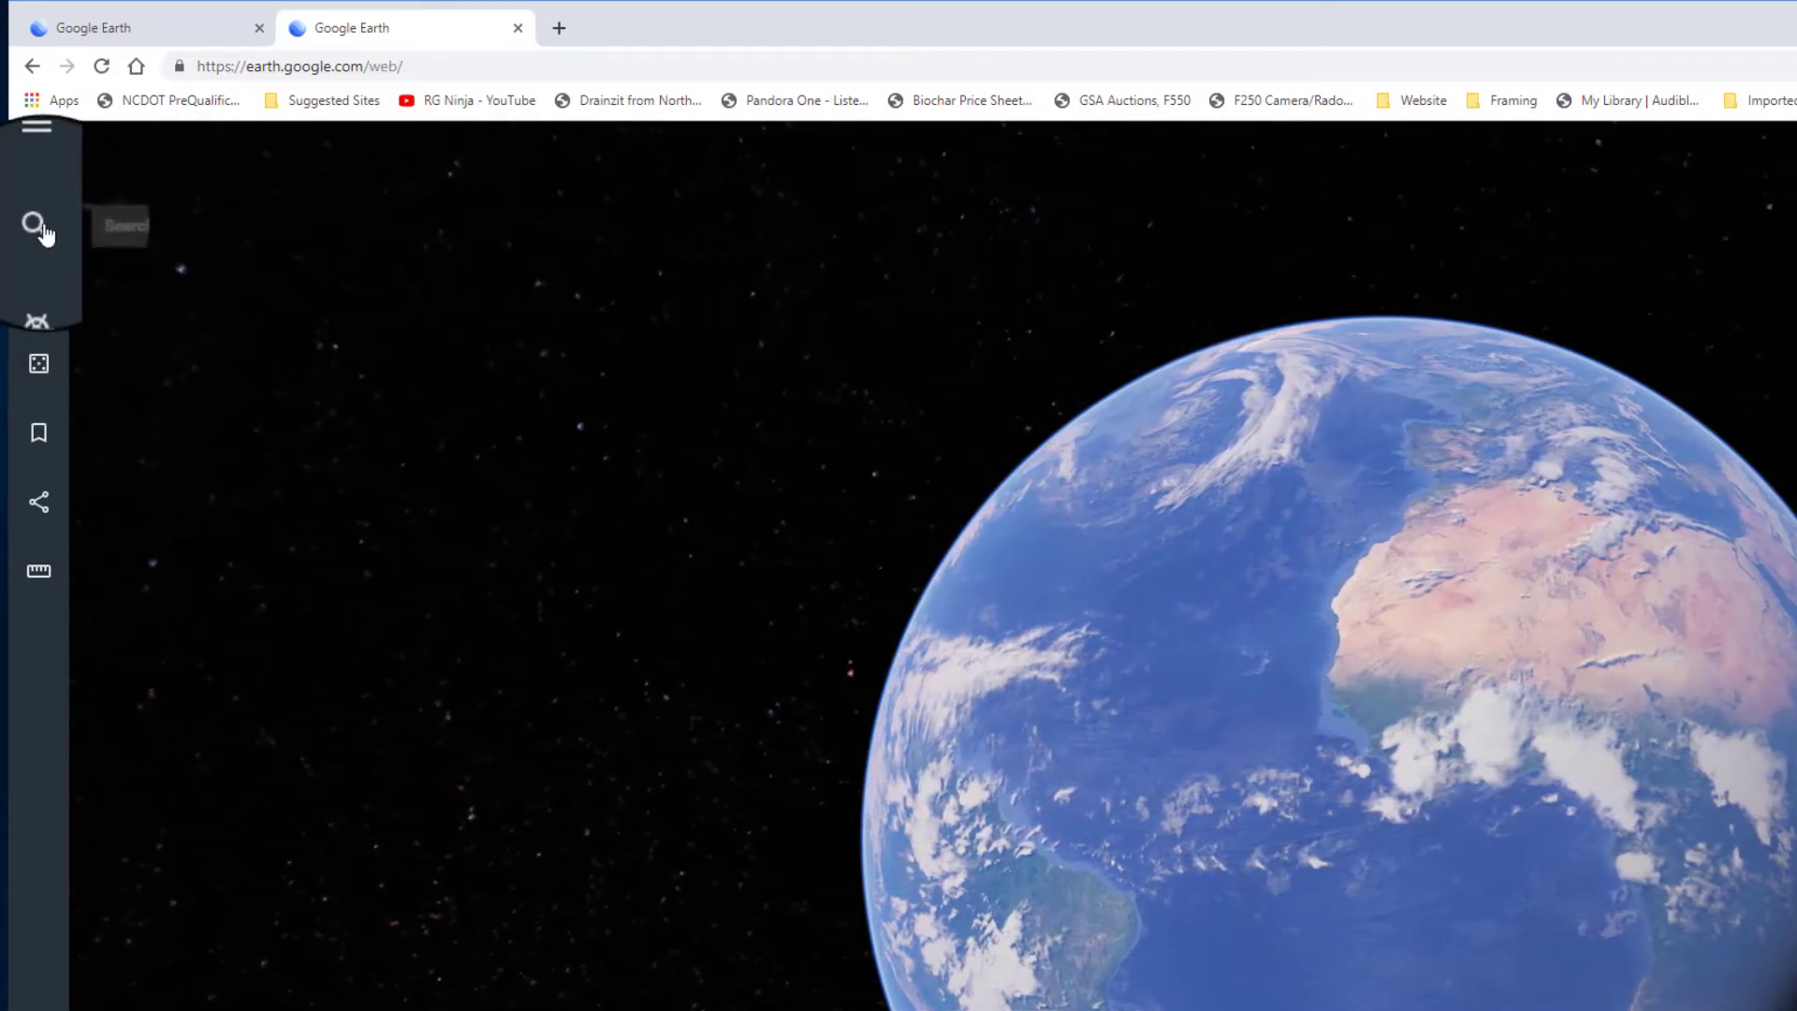
pyautogui.click(36, 225)
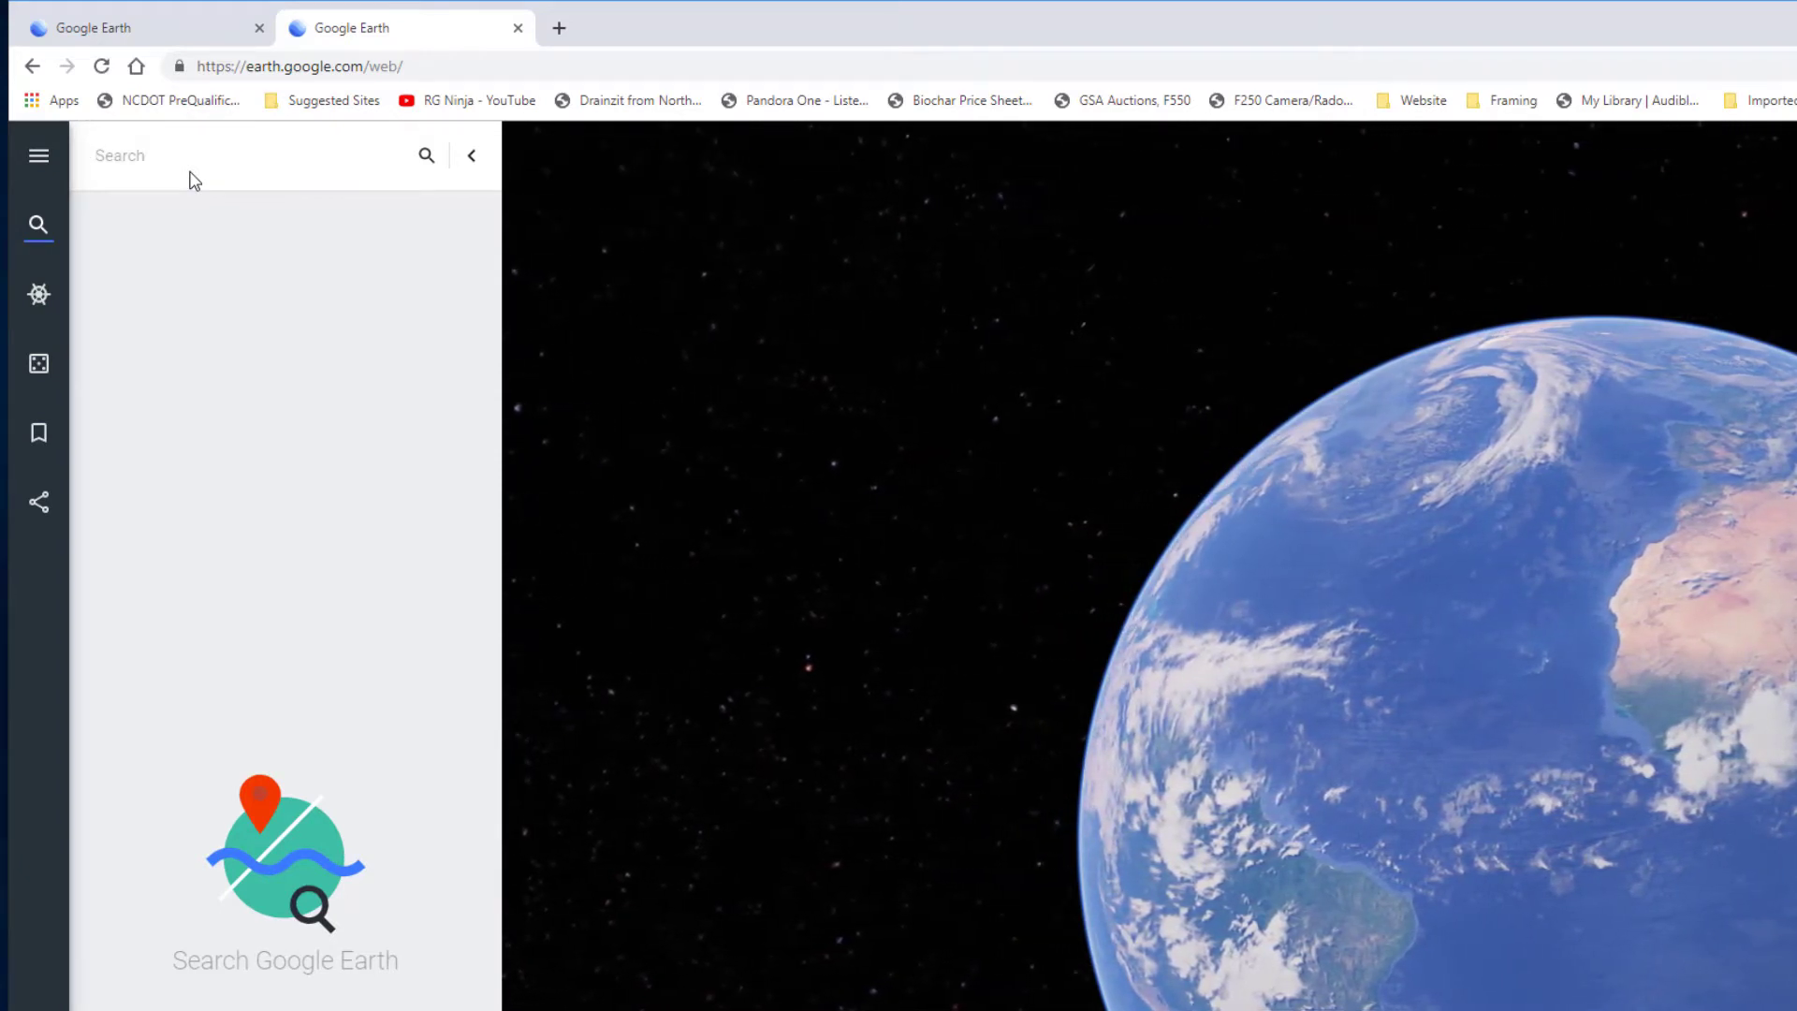
pyautogui.write('441')
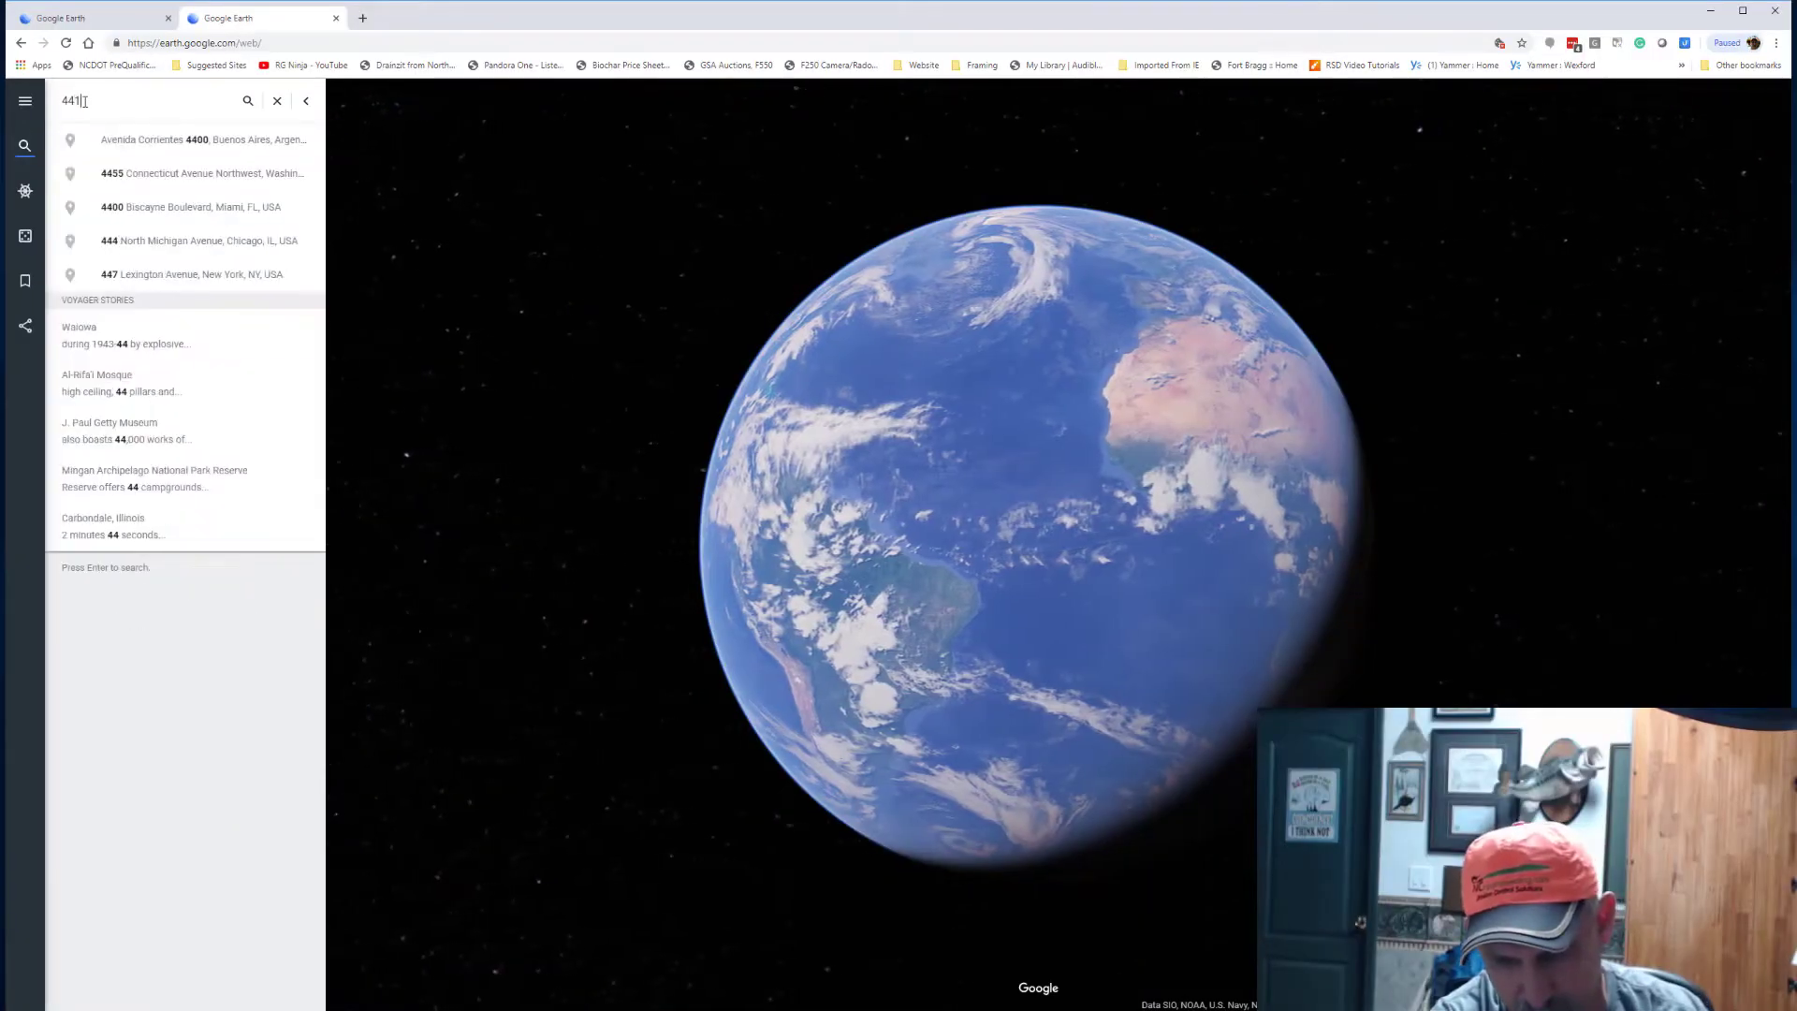
pyautogui.write('5 Lon')
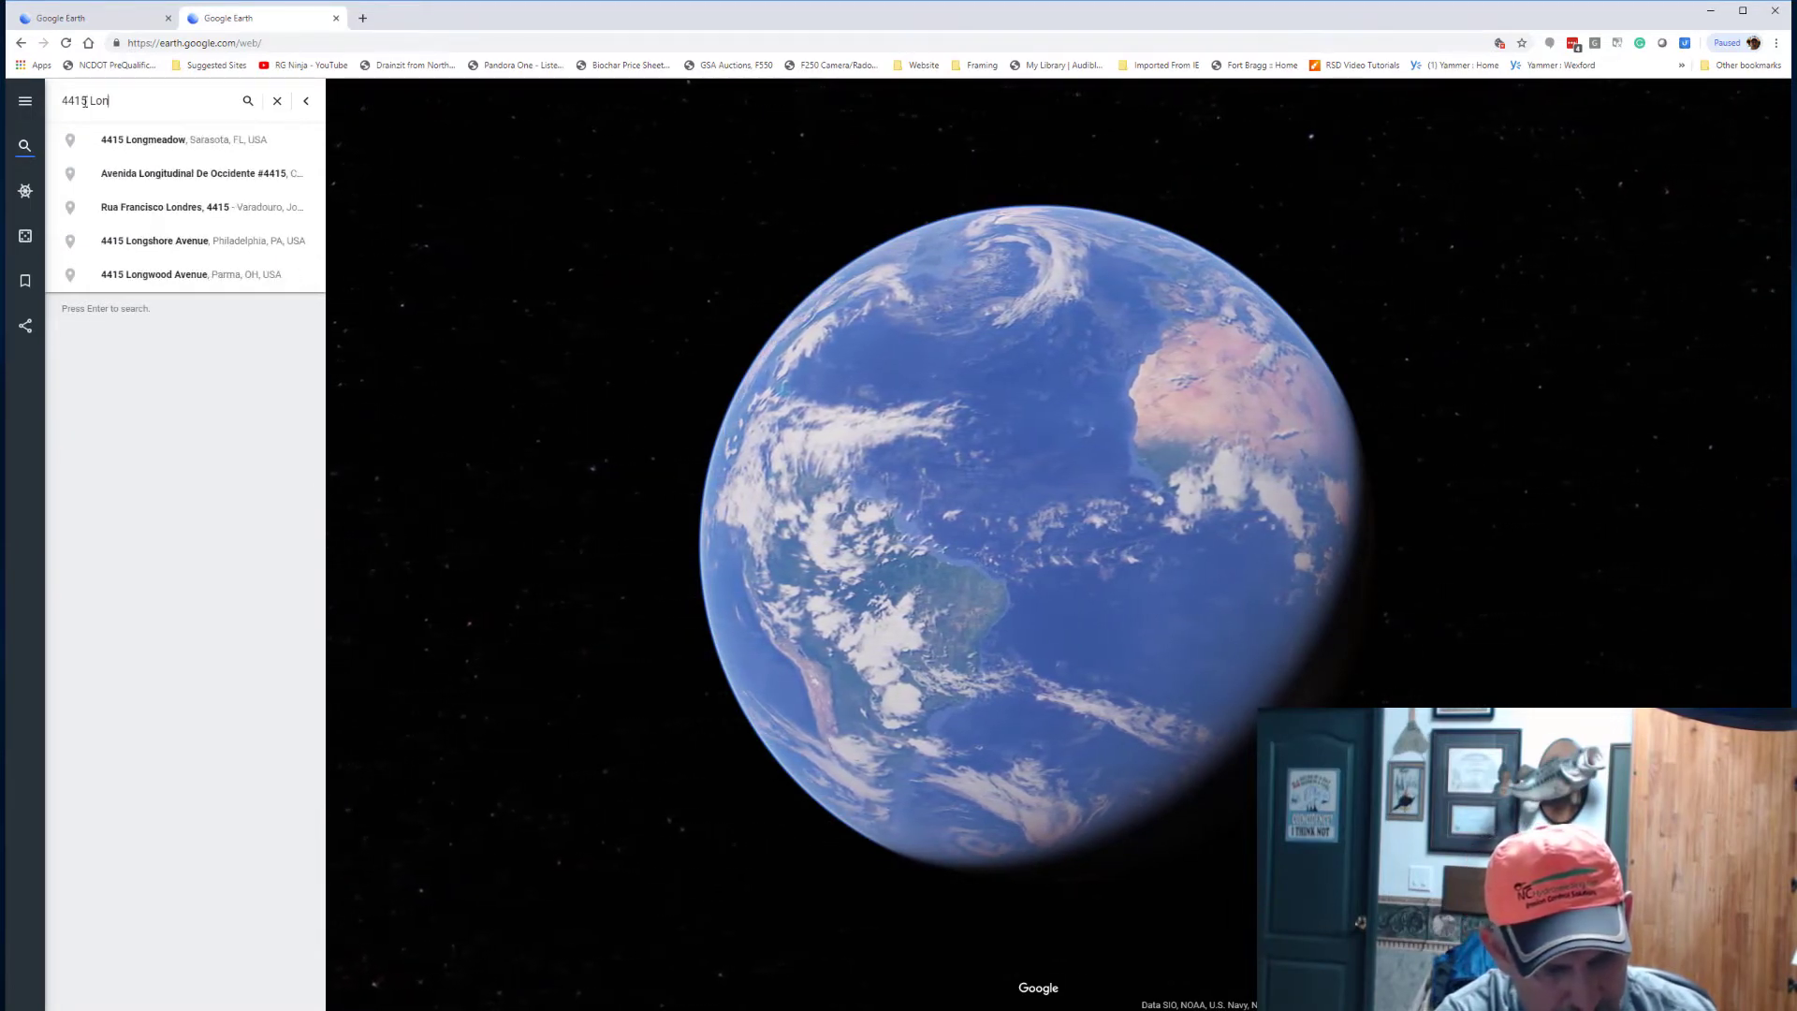
pyautogui.write('gleaf L')
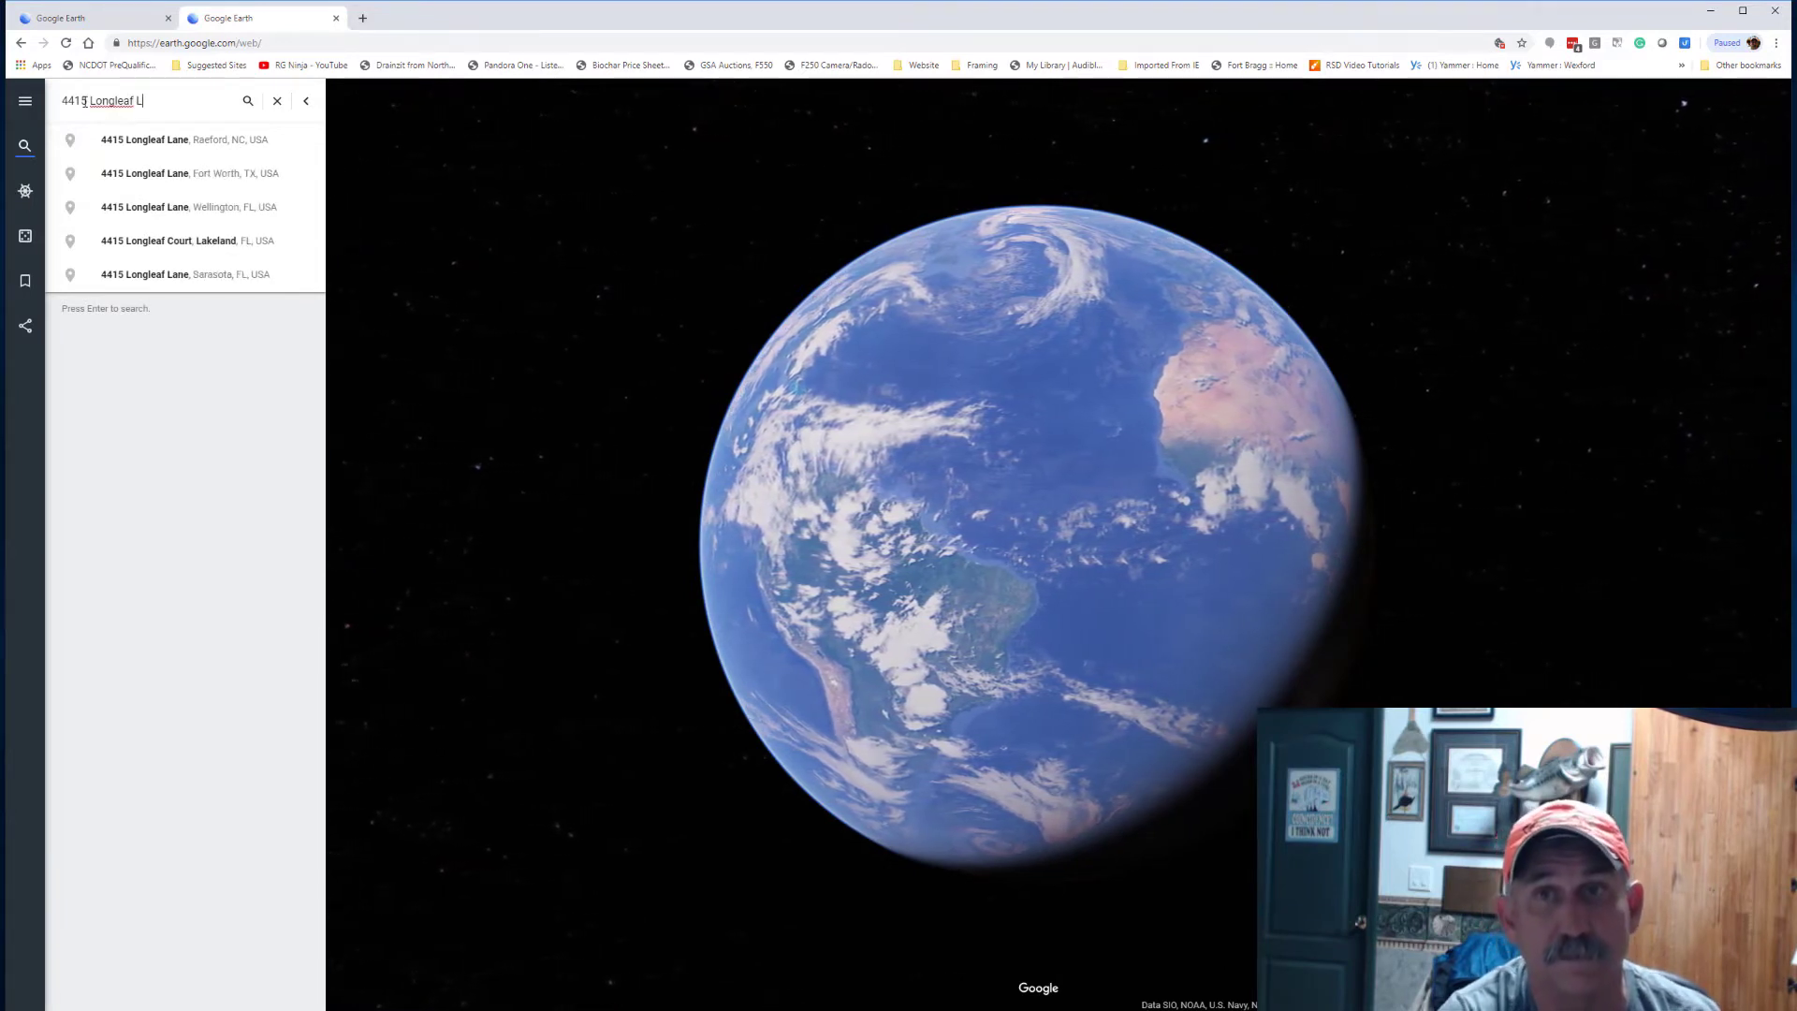
pyautogui.click(148, 139)
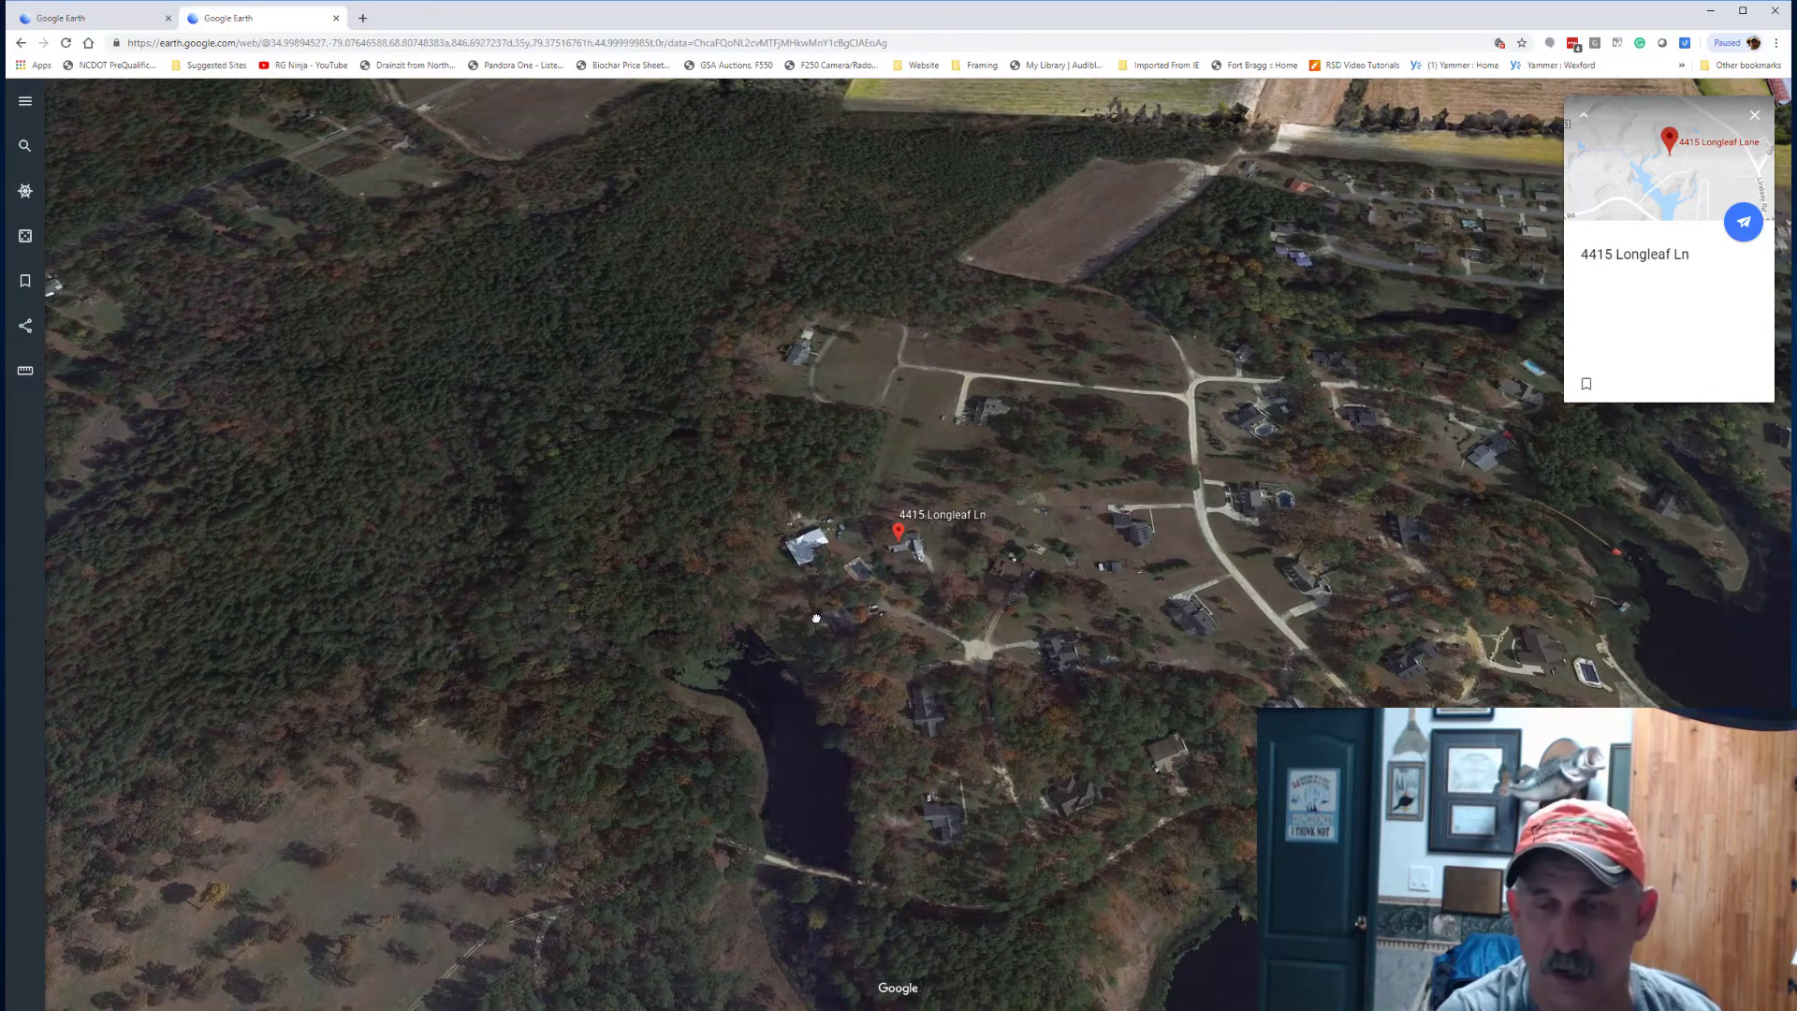
# Switch to a north-up top-down view, centred close on the house and yard.
pyautogui.press('r')
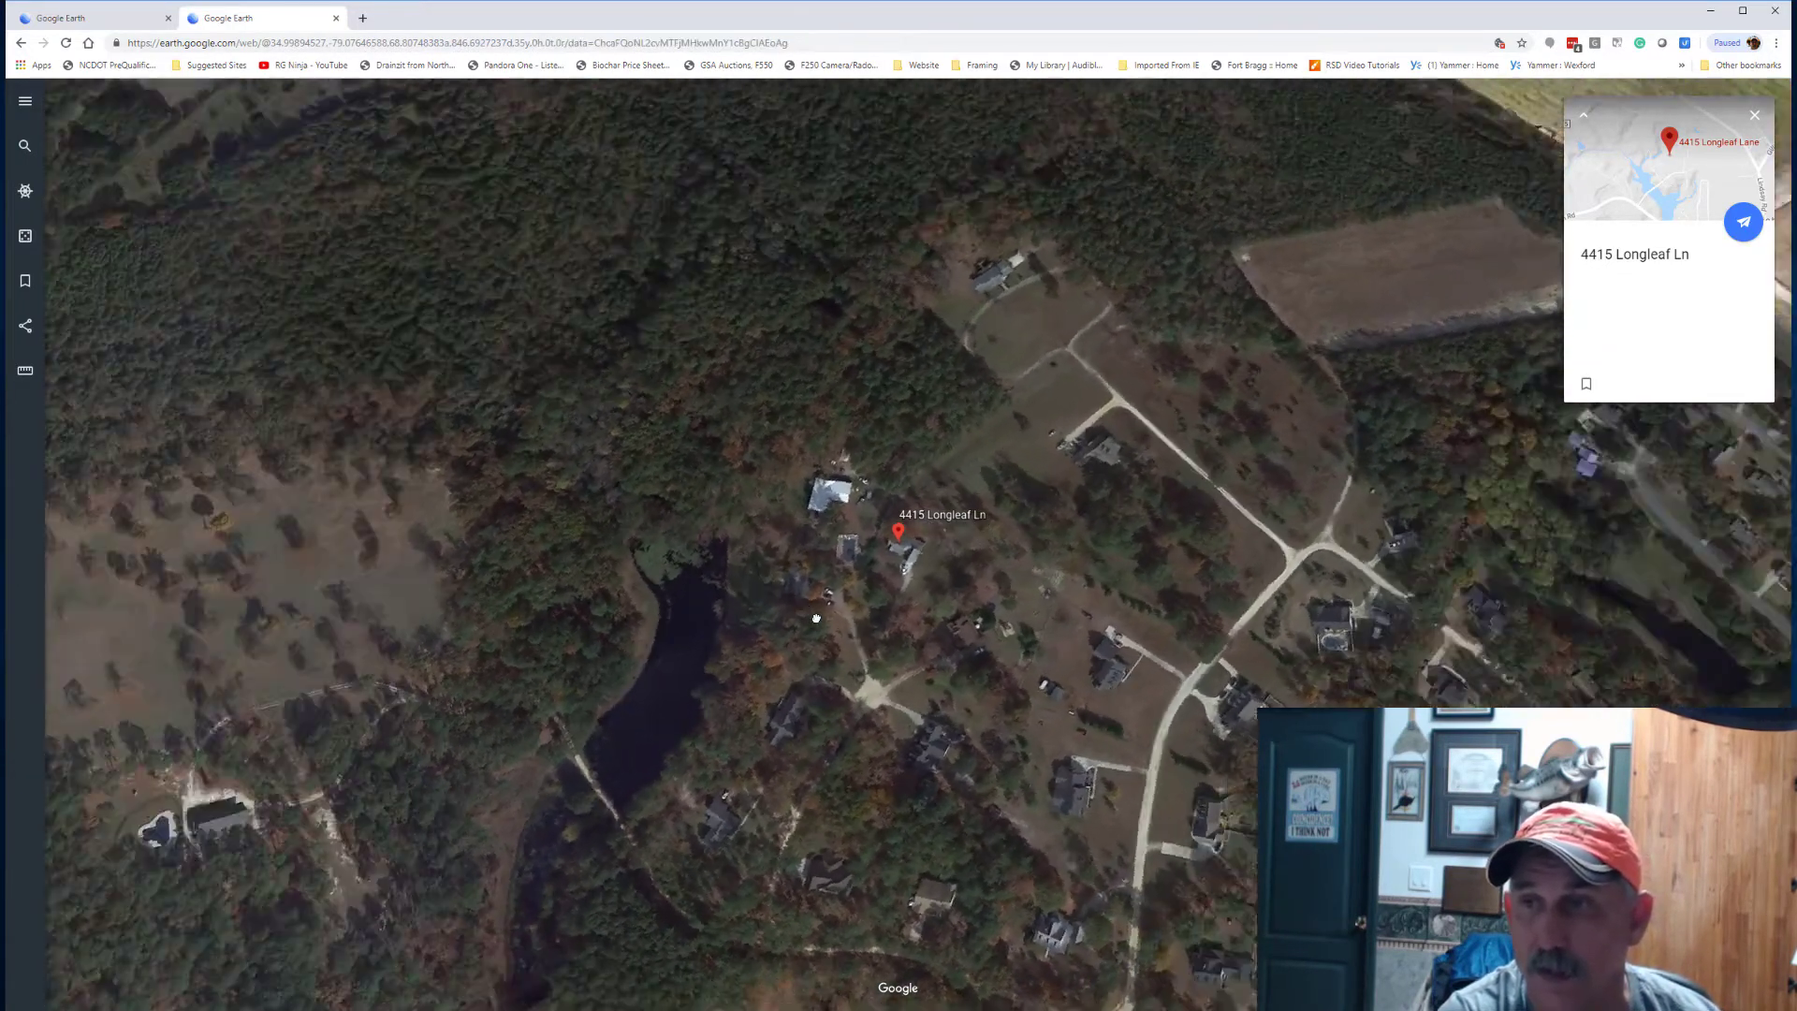
pyautogui.scroll(5, 876, 566)
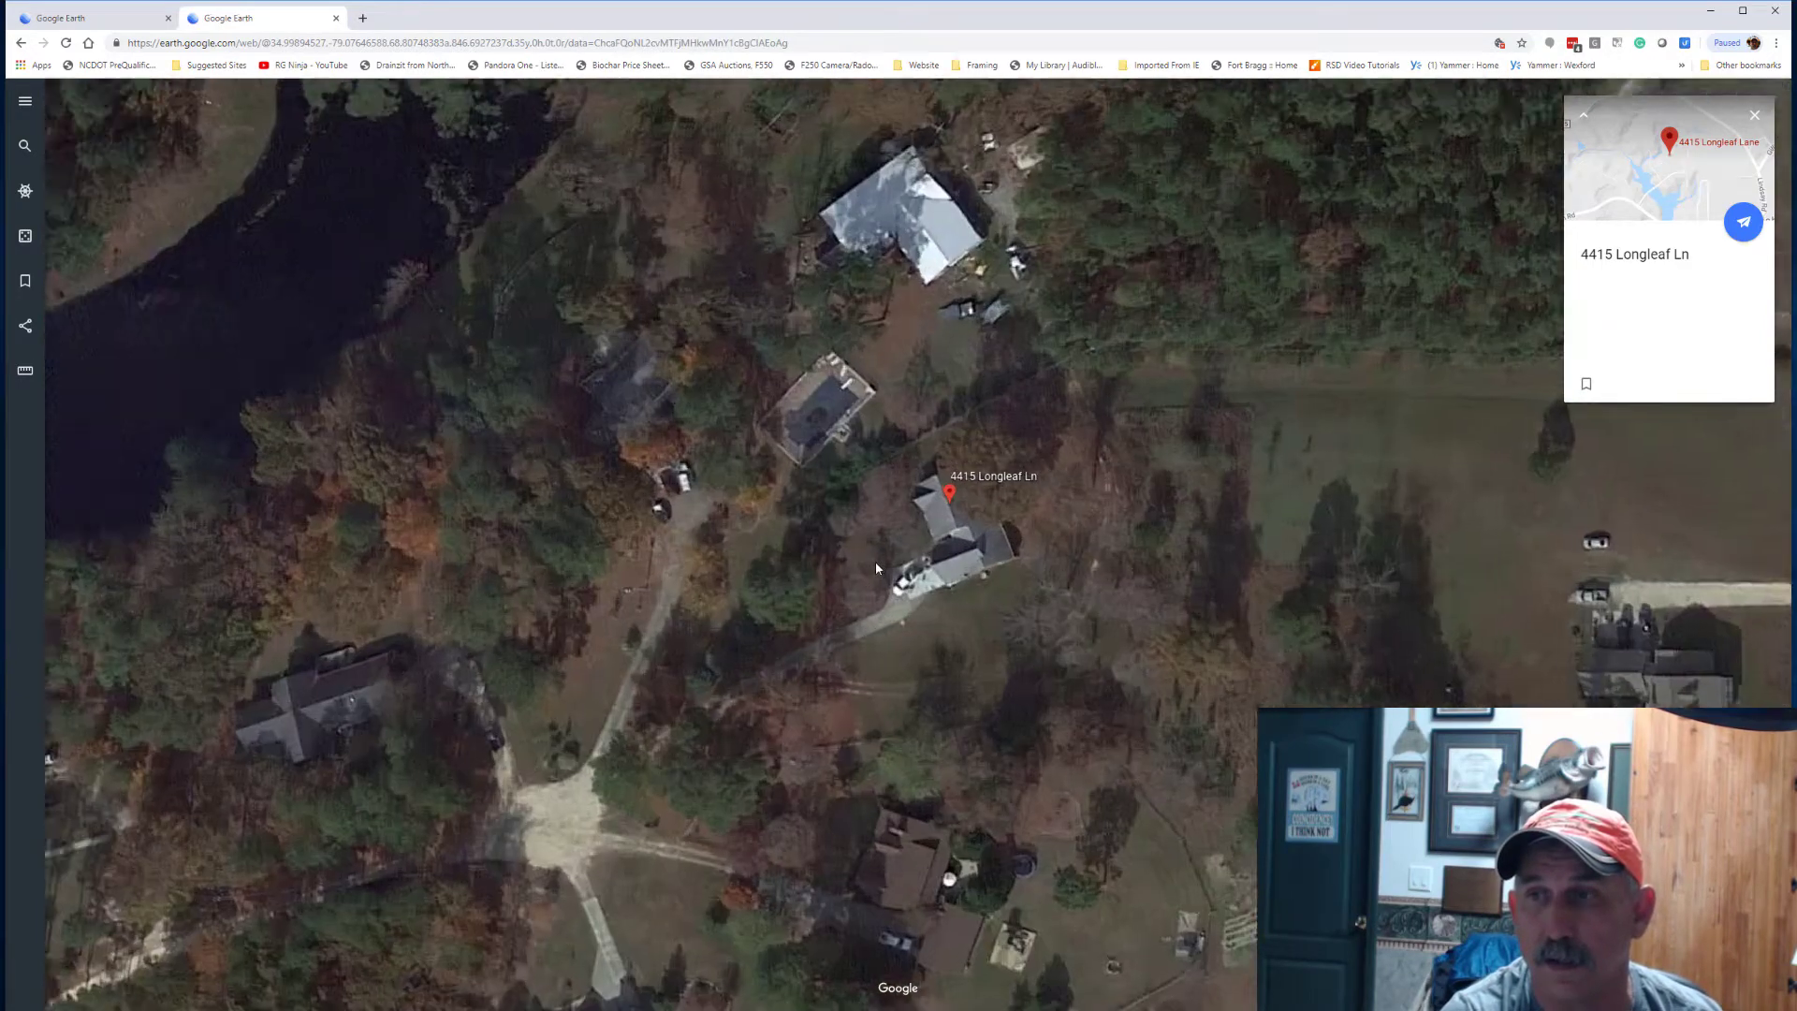
pyautogui.scroll(-3, 709, 590)
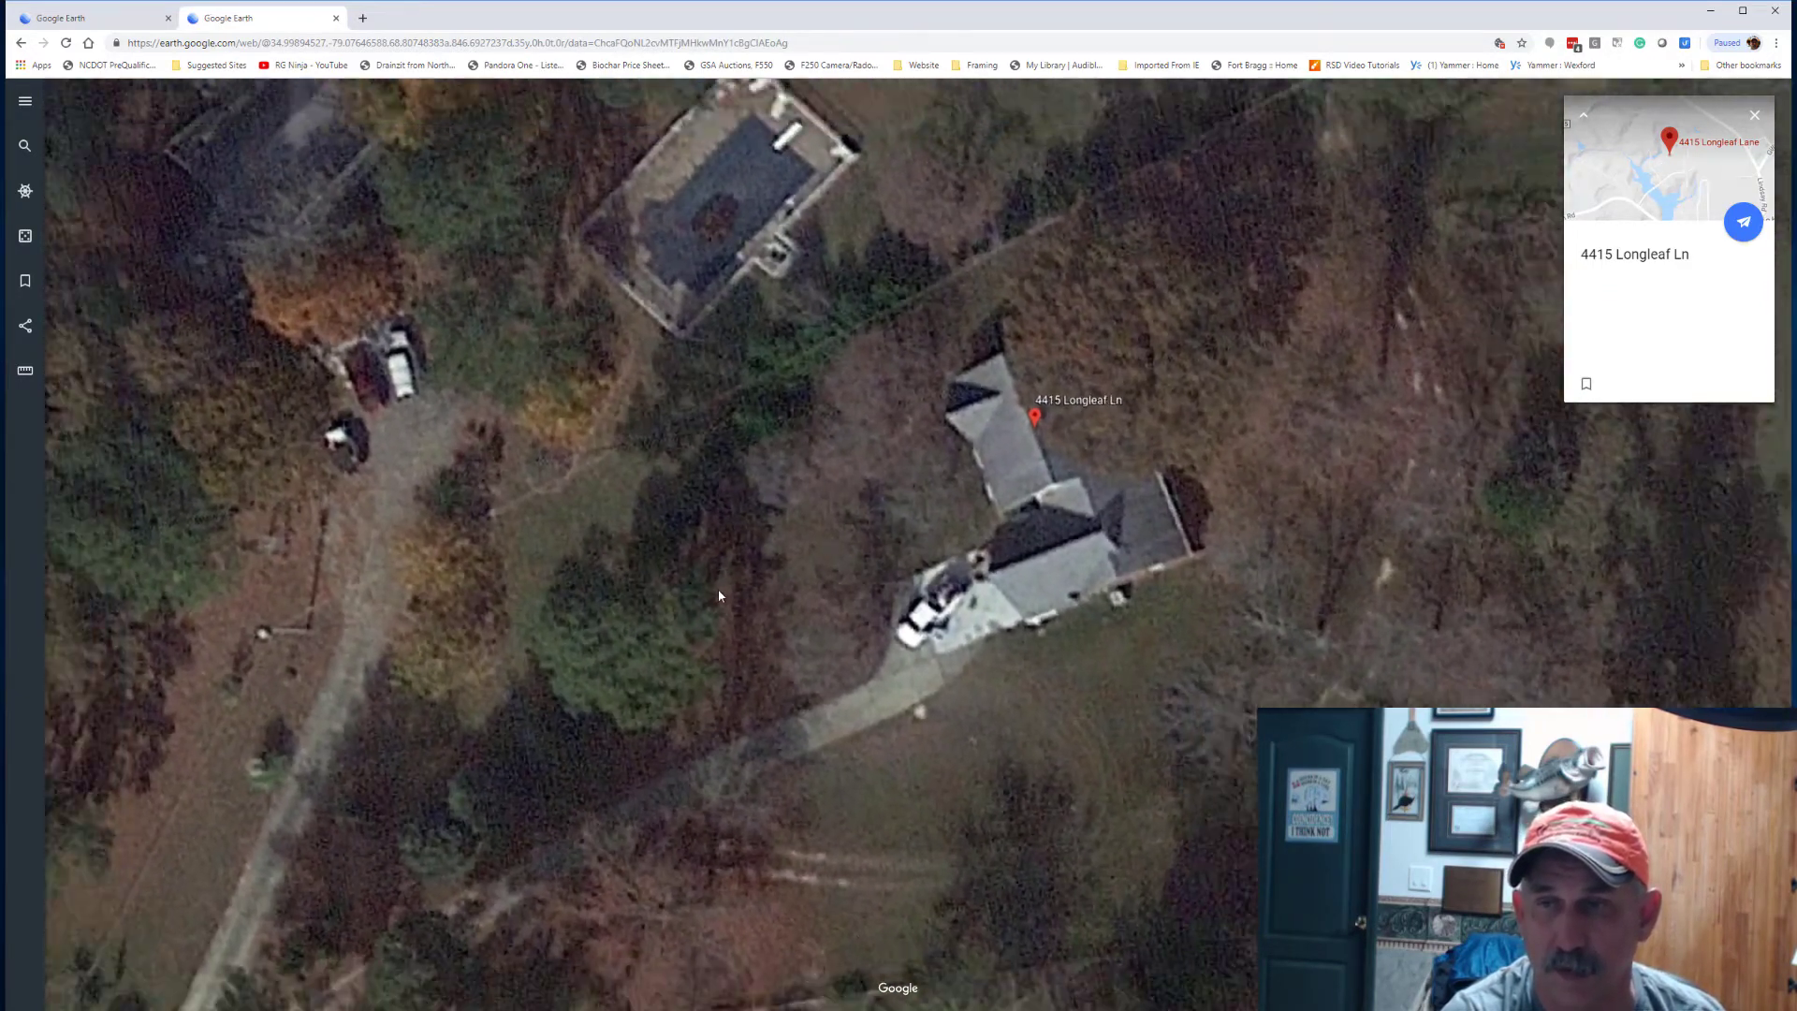
pyautogui.moveTo(532, 743); pyautogui.dragTo(436, 707)
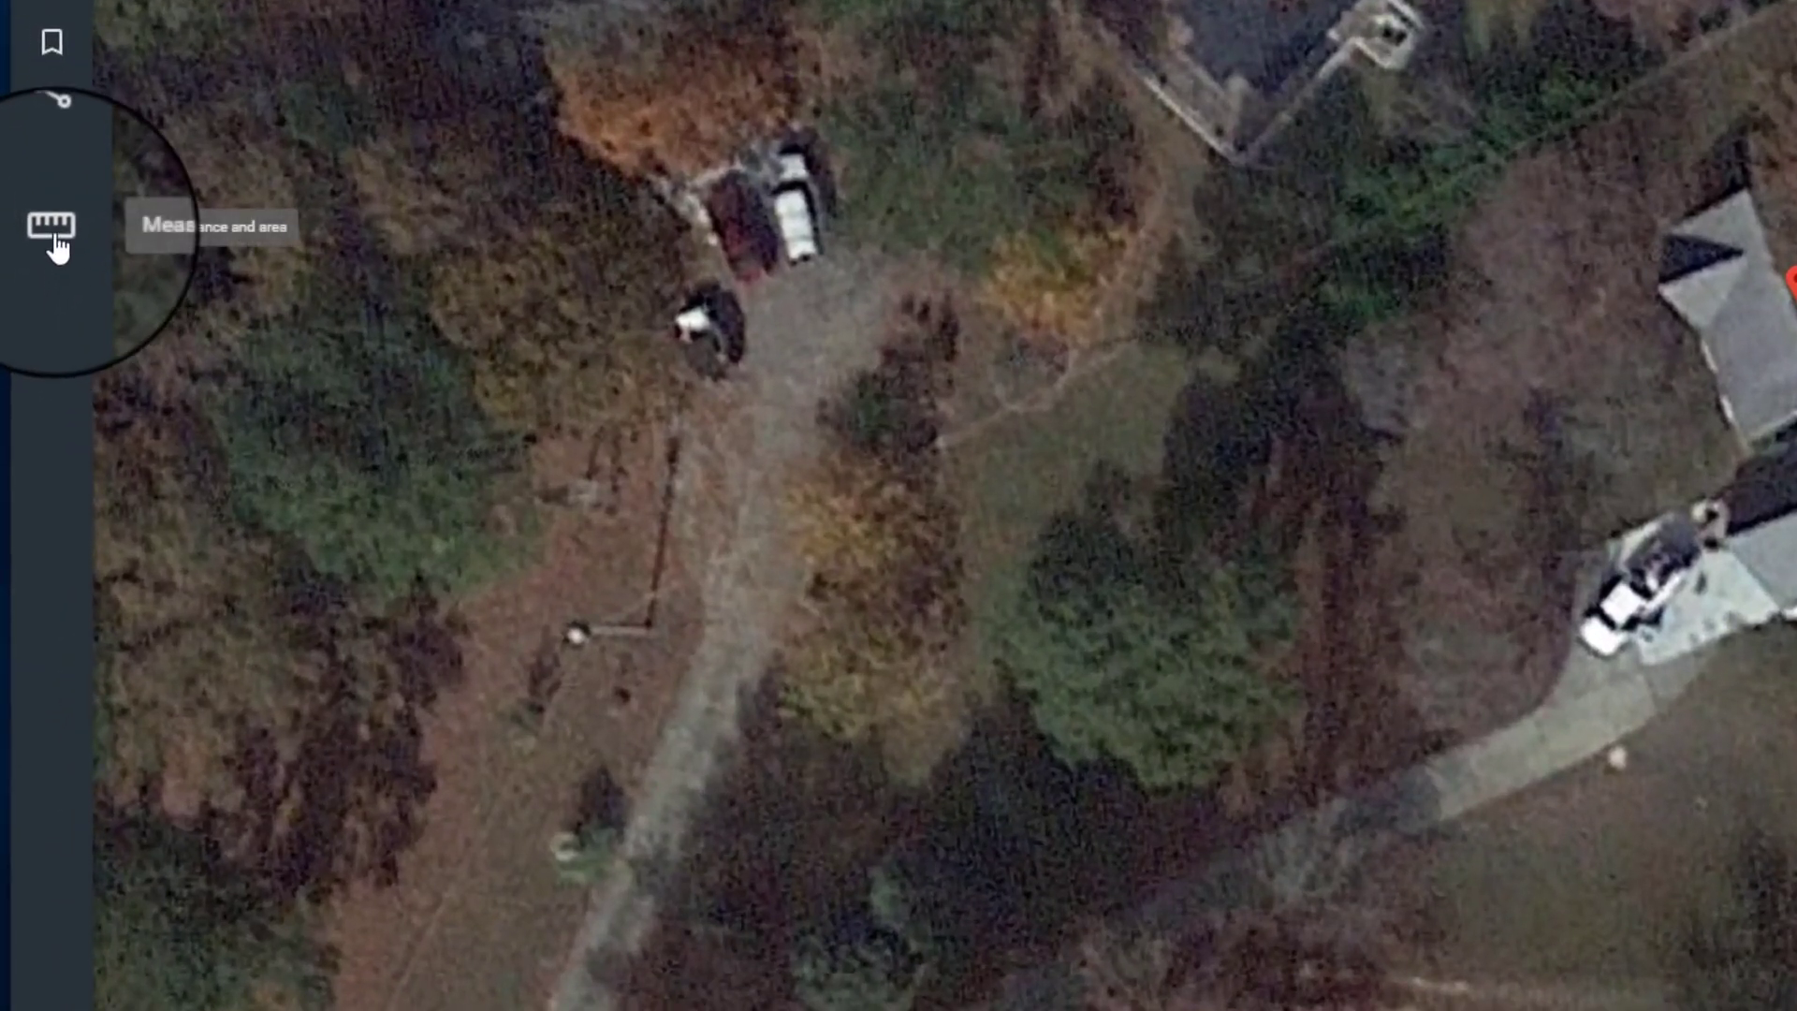
# Start a distance-and-area measurement, placing points up the driveway and around the house.
pyautogui.click(54, 230)
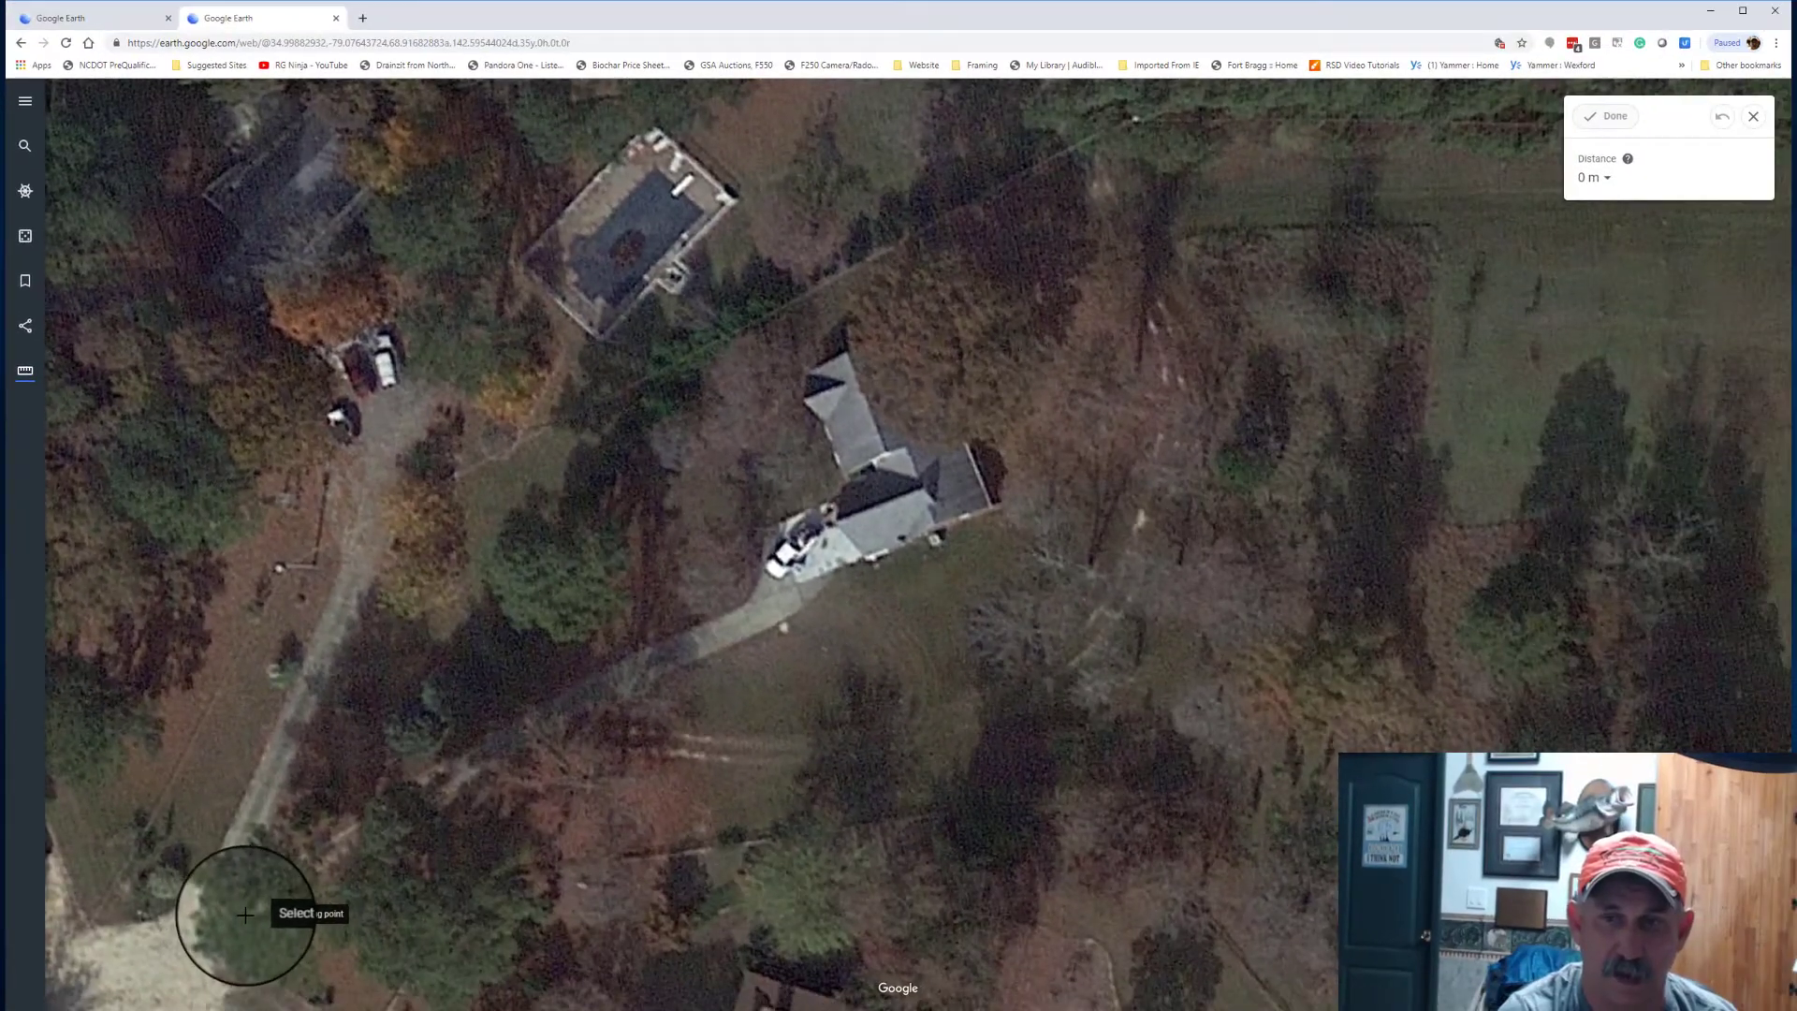
pyautogui.click(239, 919)
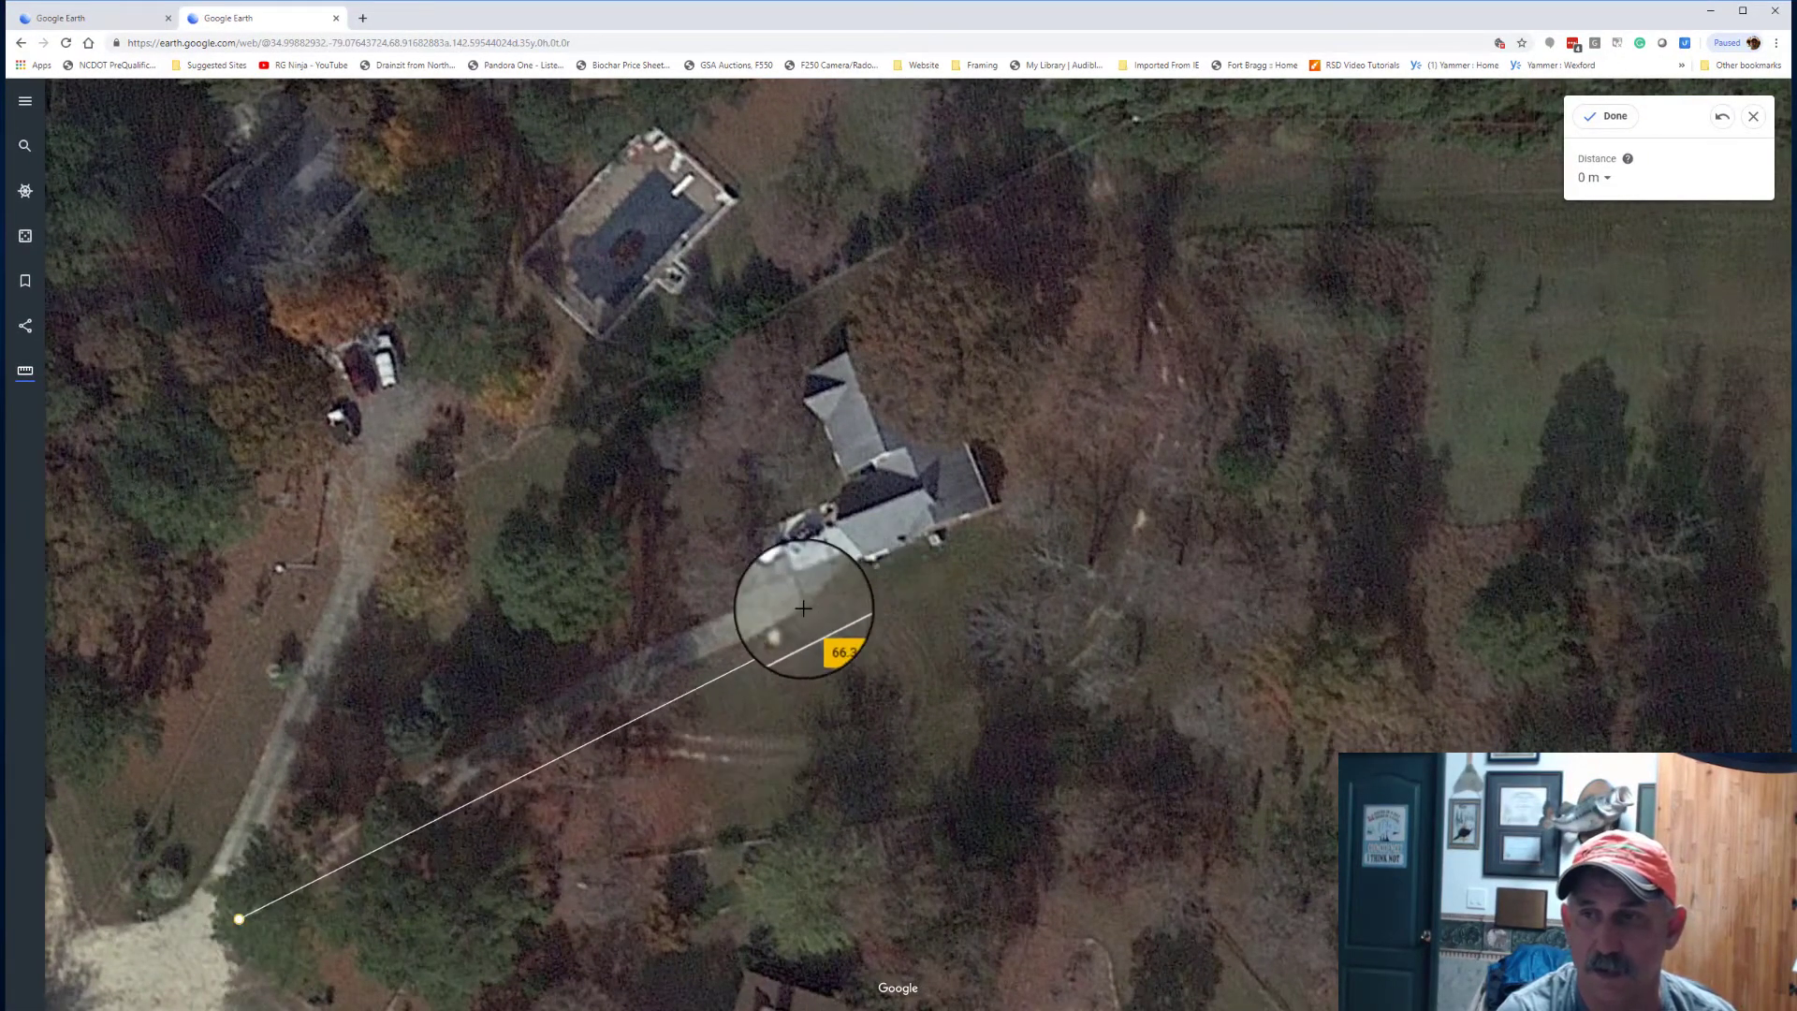
pyautogui.click(464, 797)
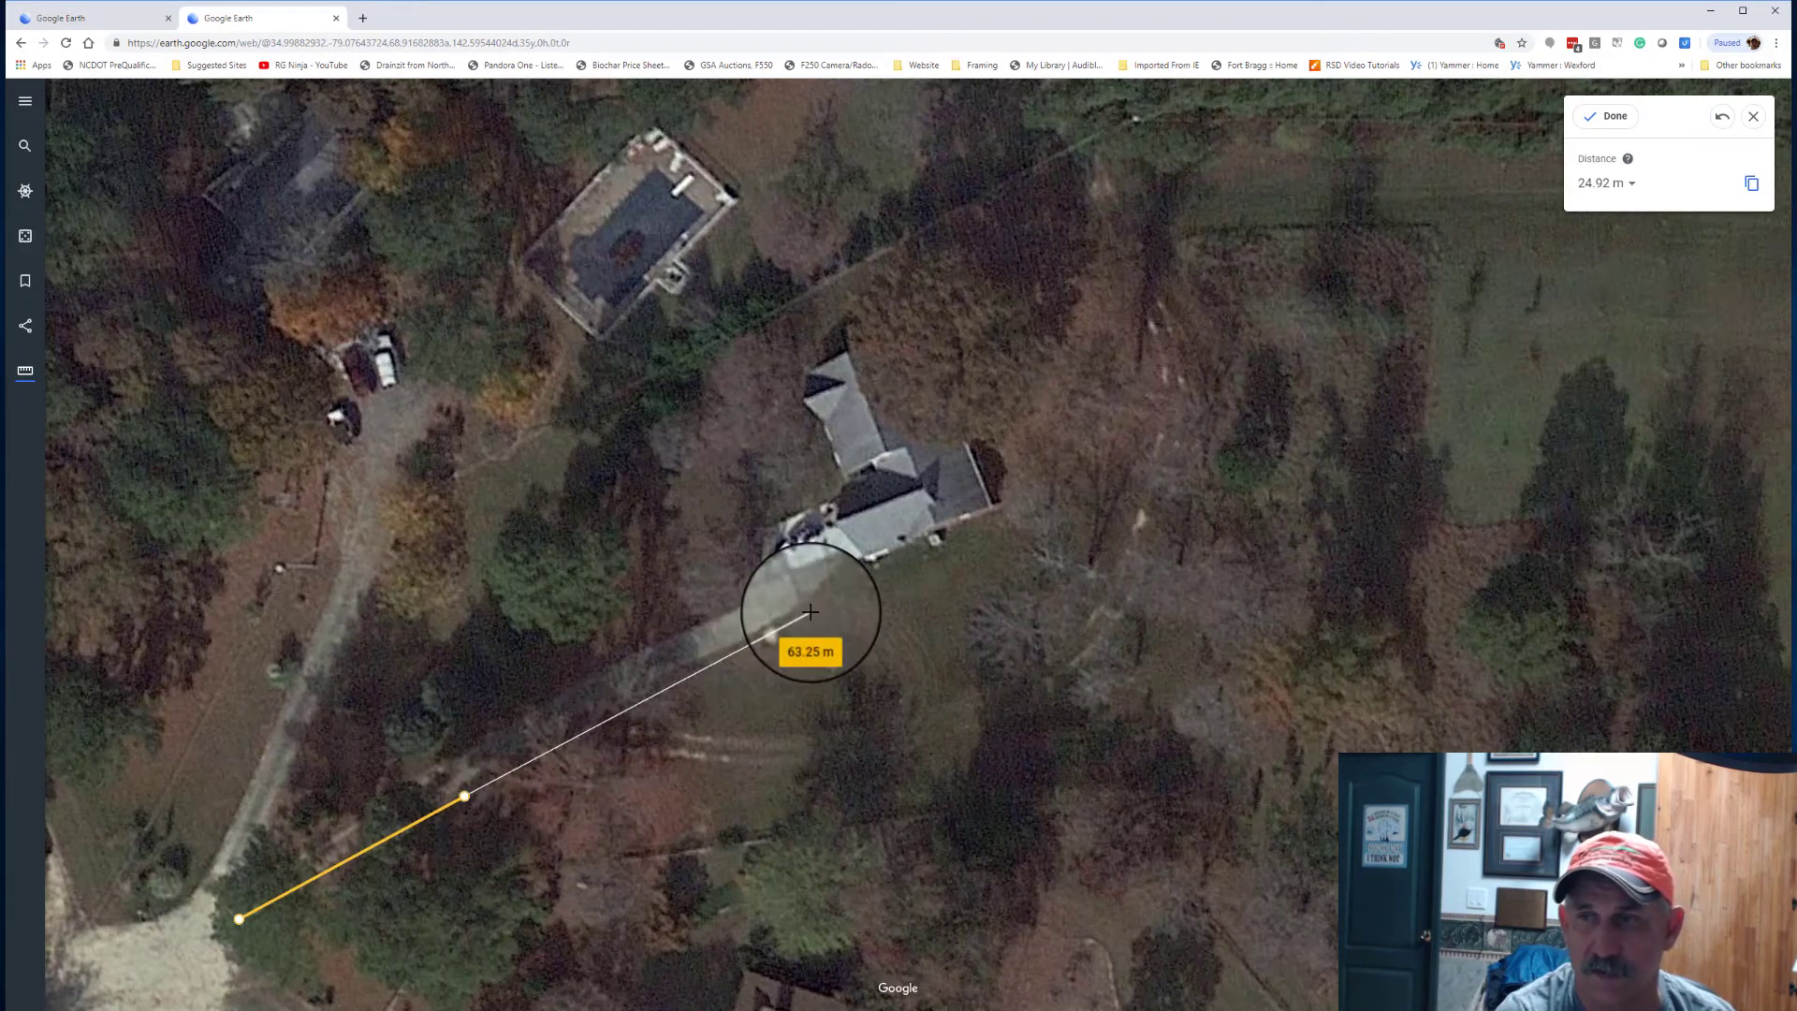
pyautogui.click(651, 684)
pyautogui.click(778, 633)
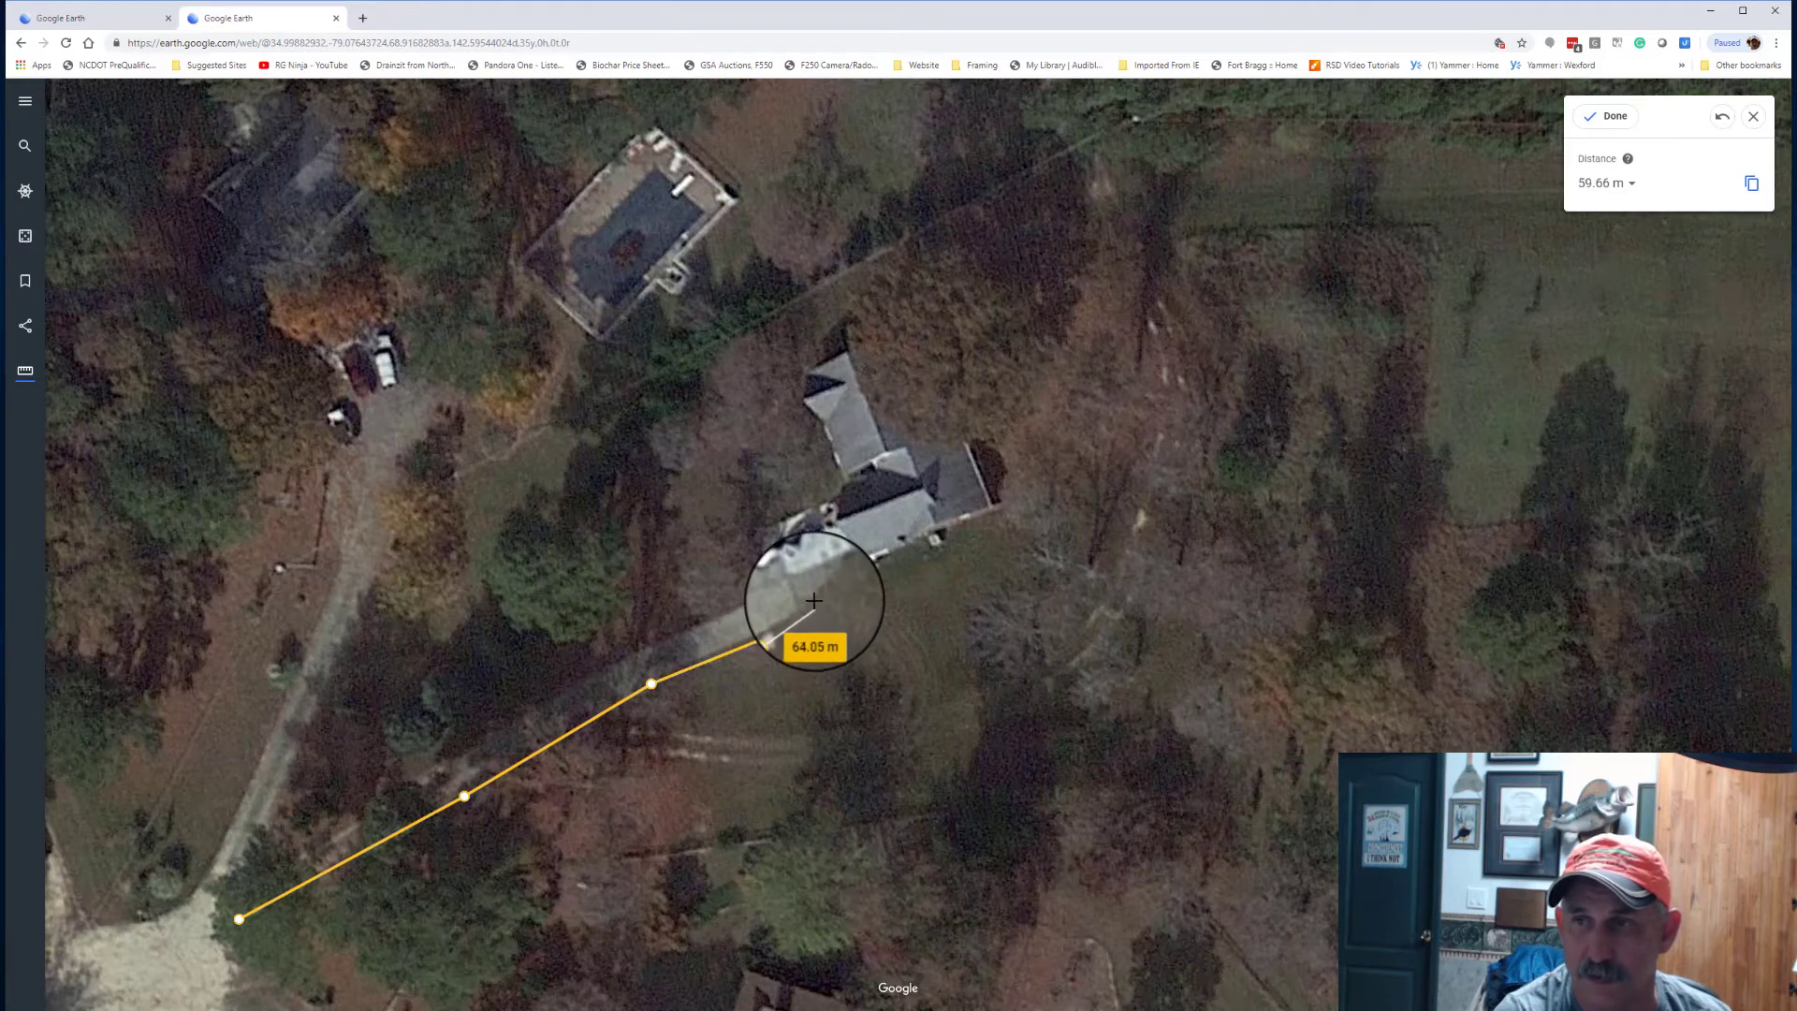
pyautogui.click(813, 605)
pyautogui.click(834, 569)
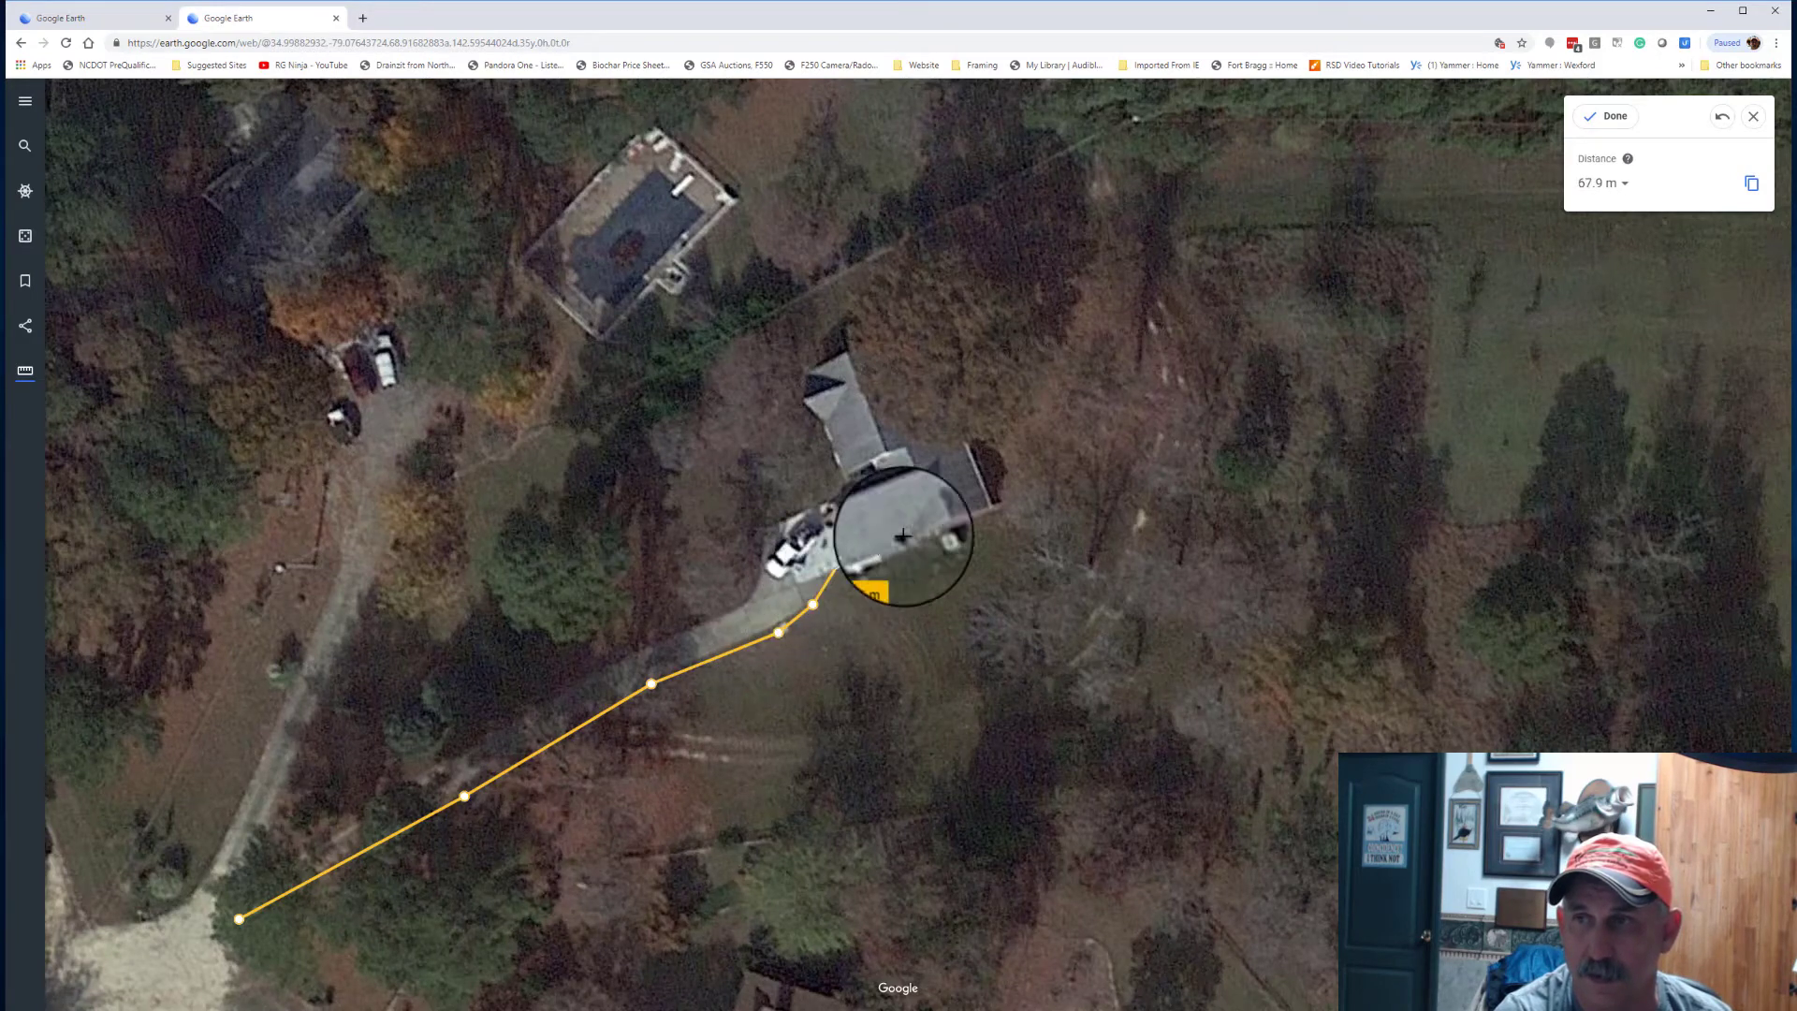
pyautogui.click(938, 541)
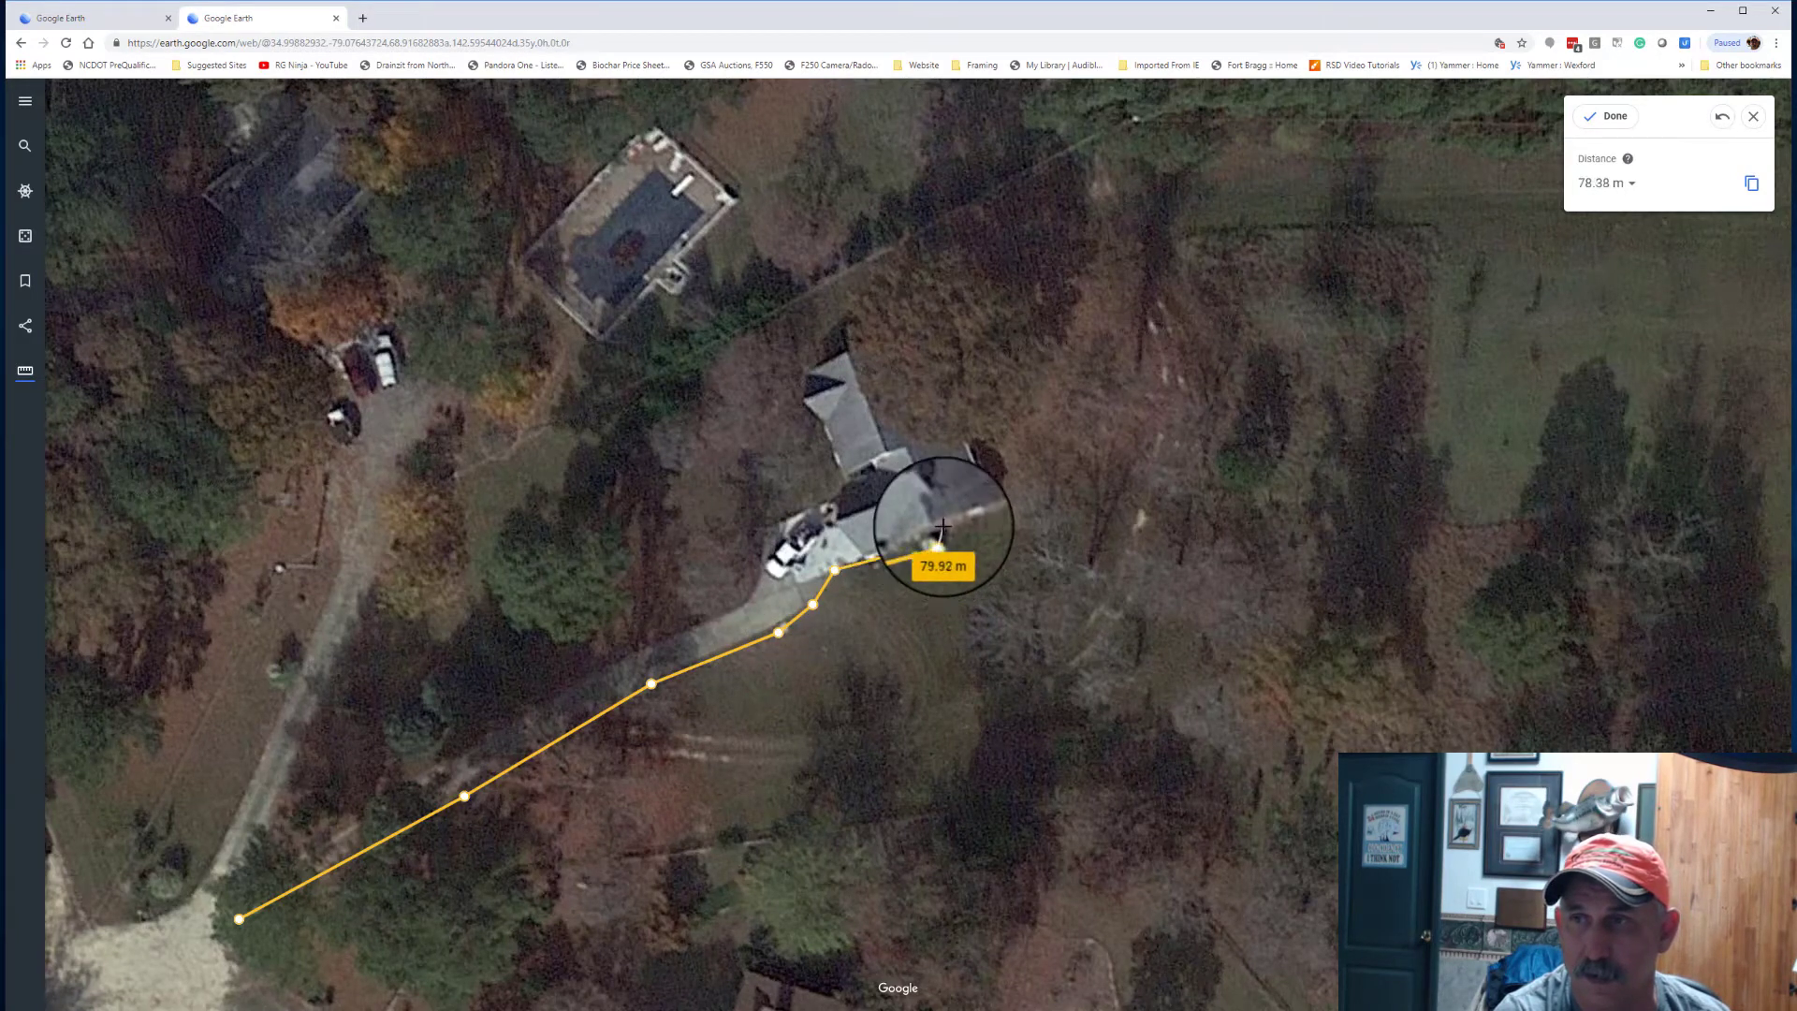
pyautogui.click(1001, 507)
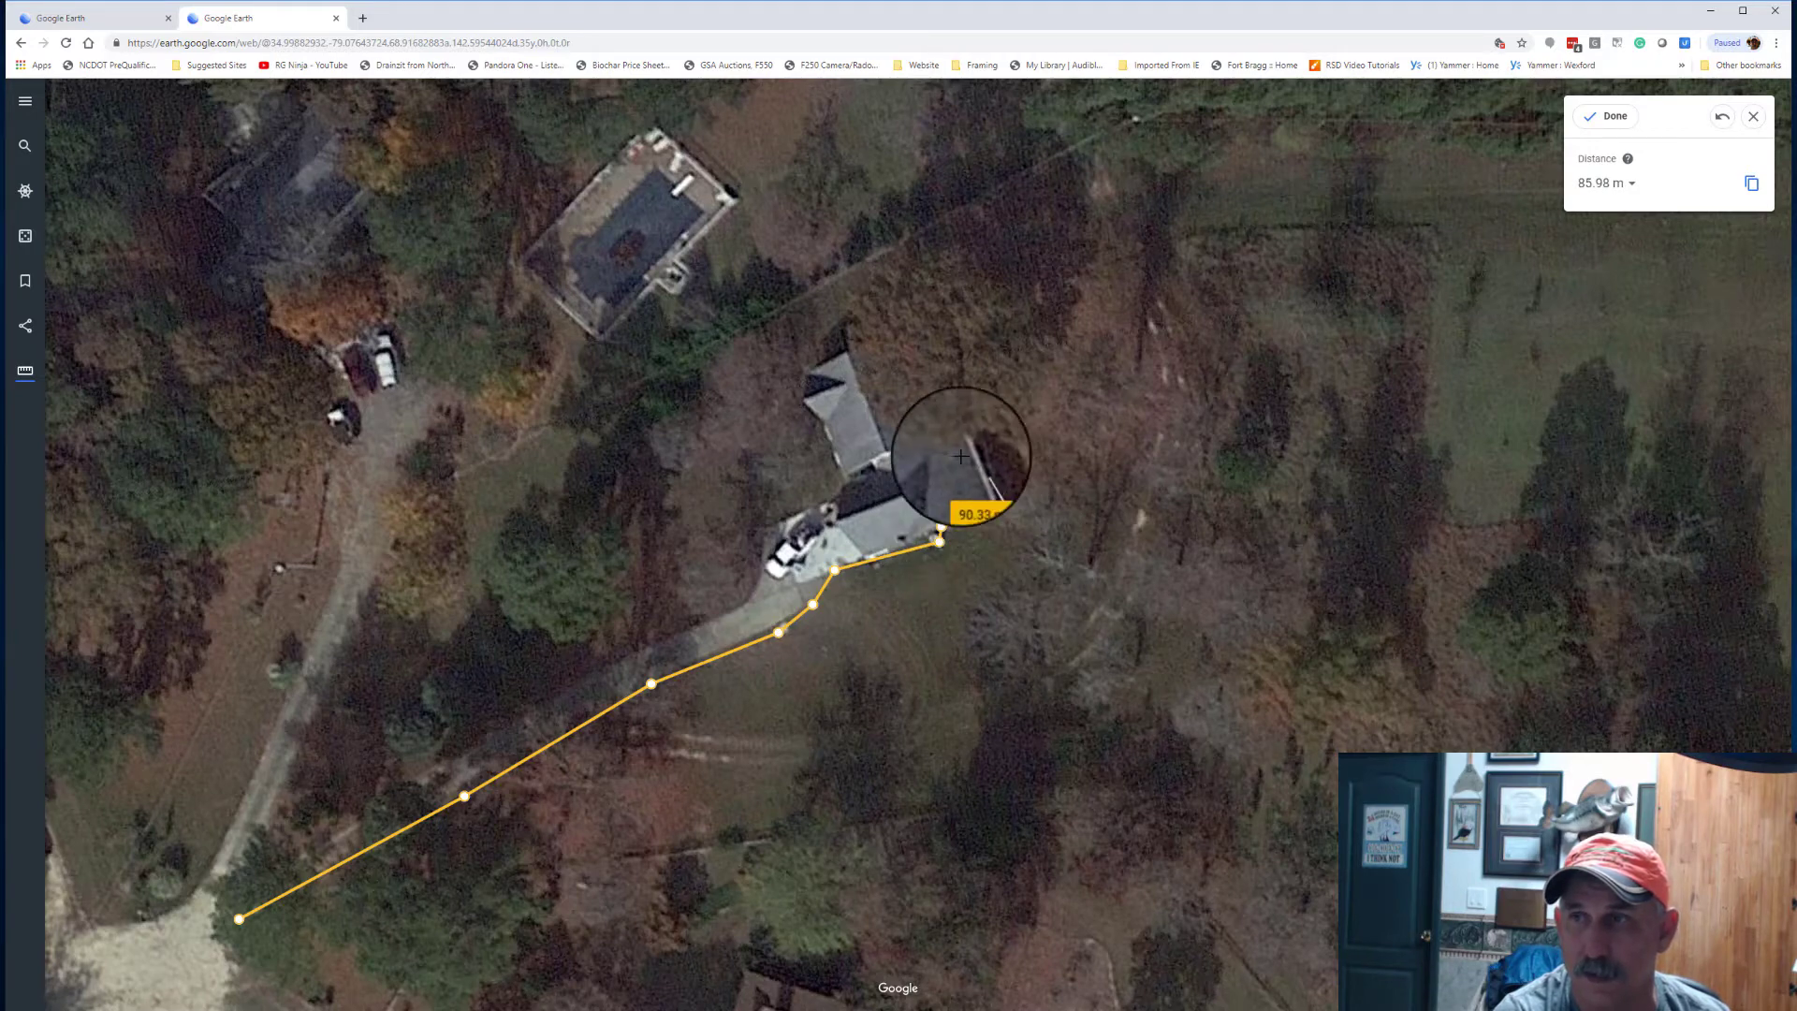
pyautogui.click(925, 319)
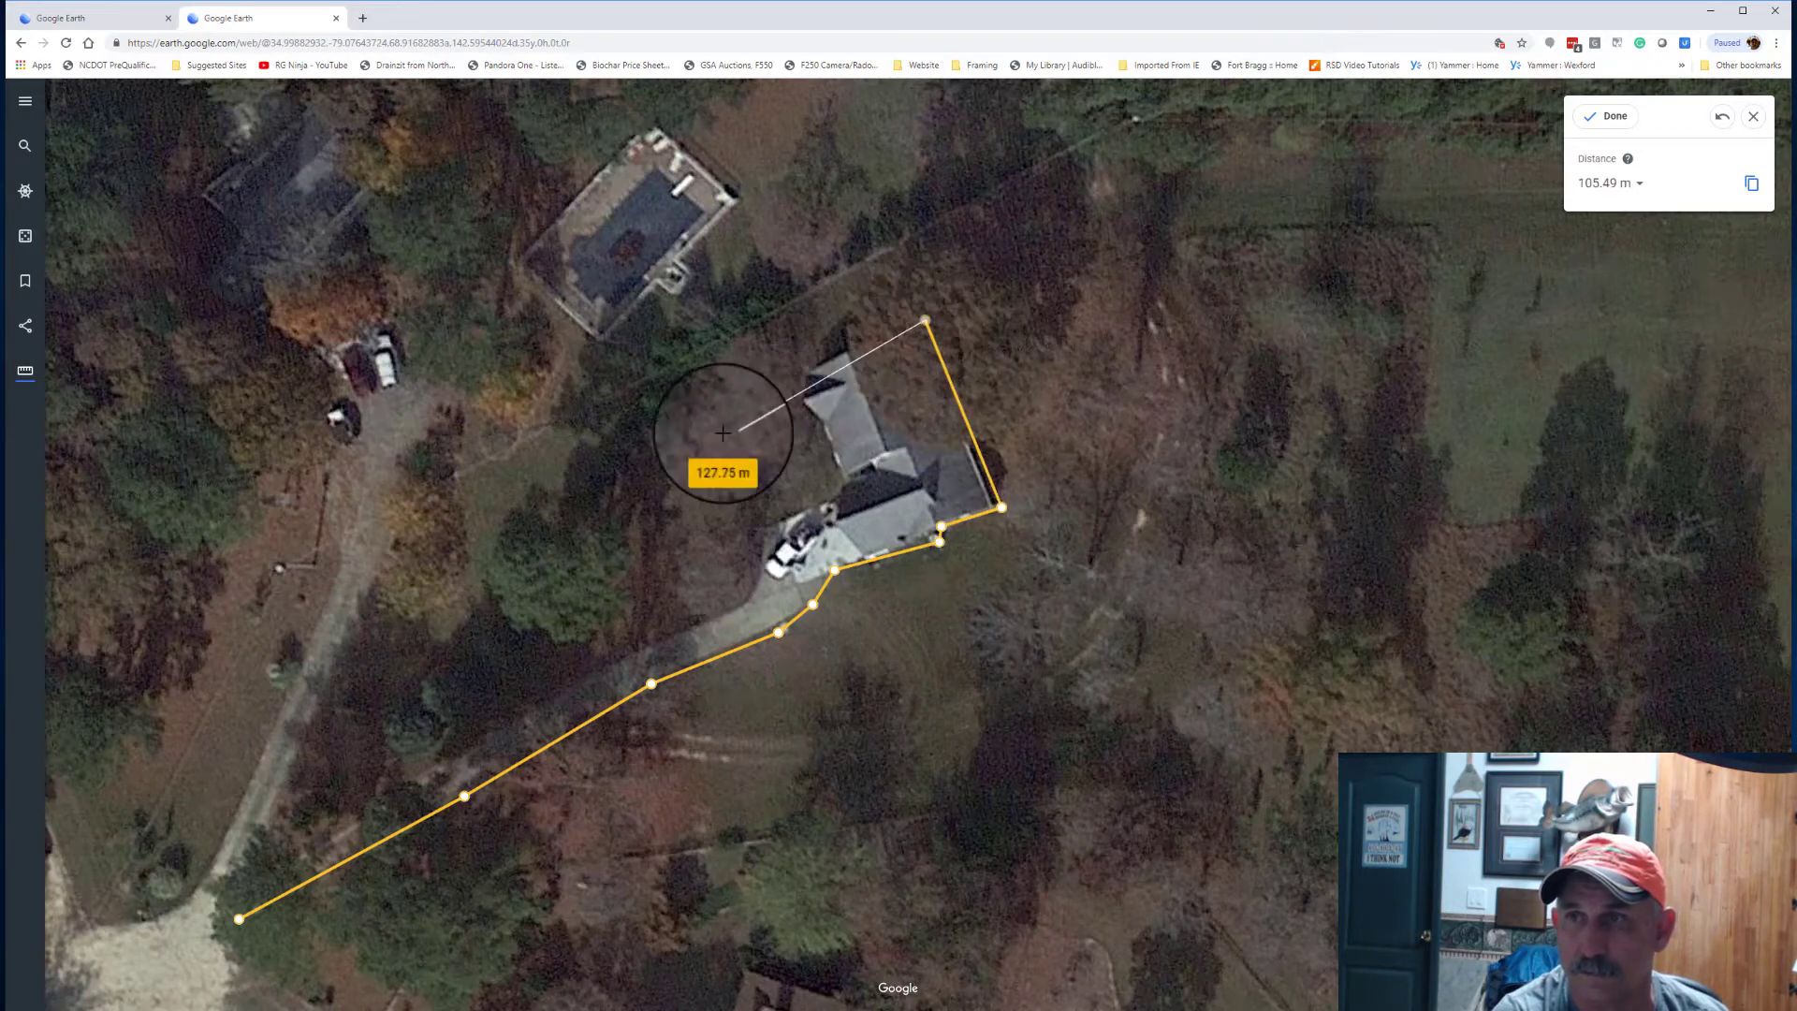
pyautogui.click(801, 373)
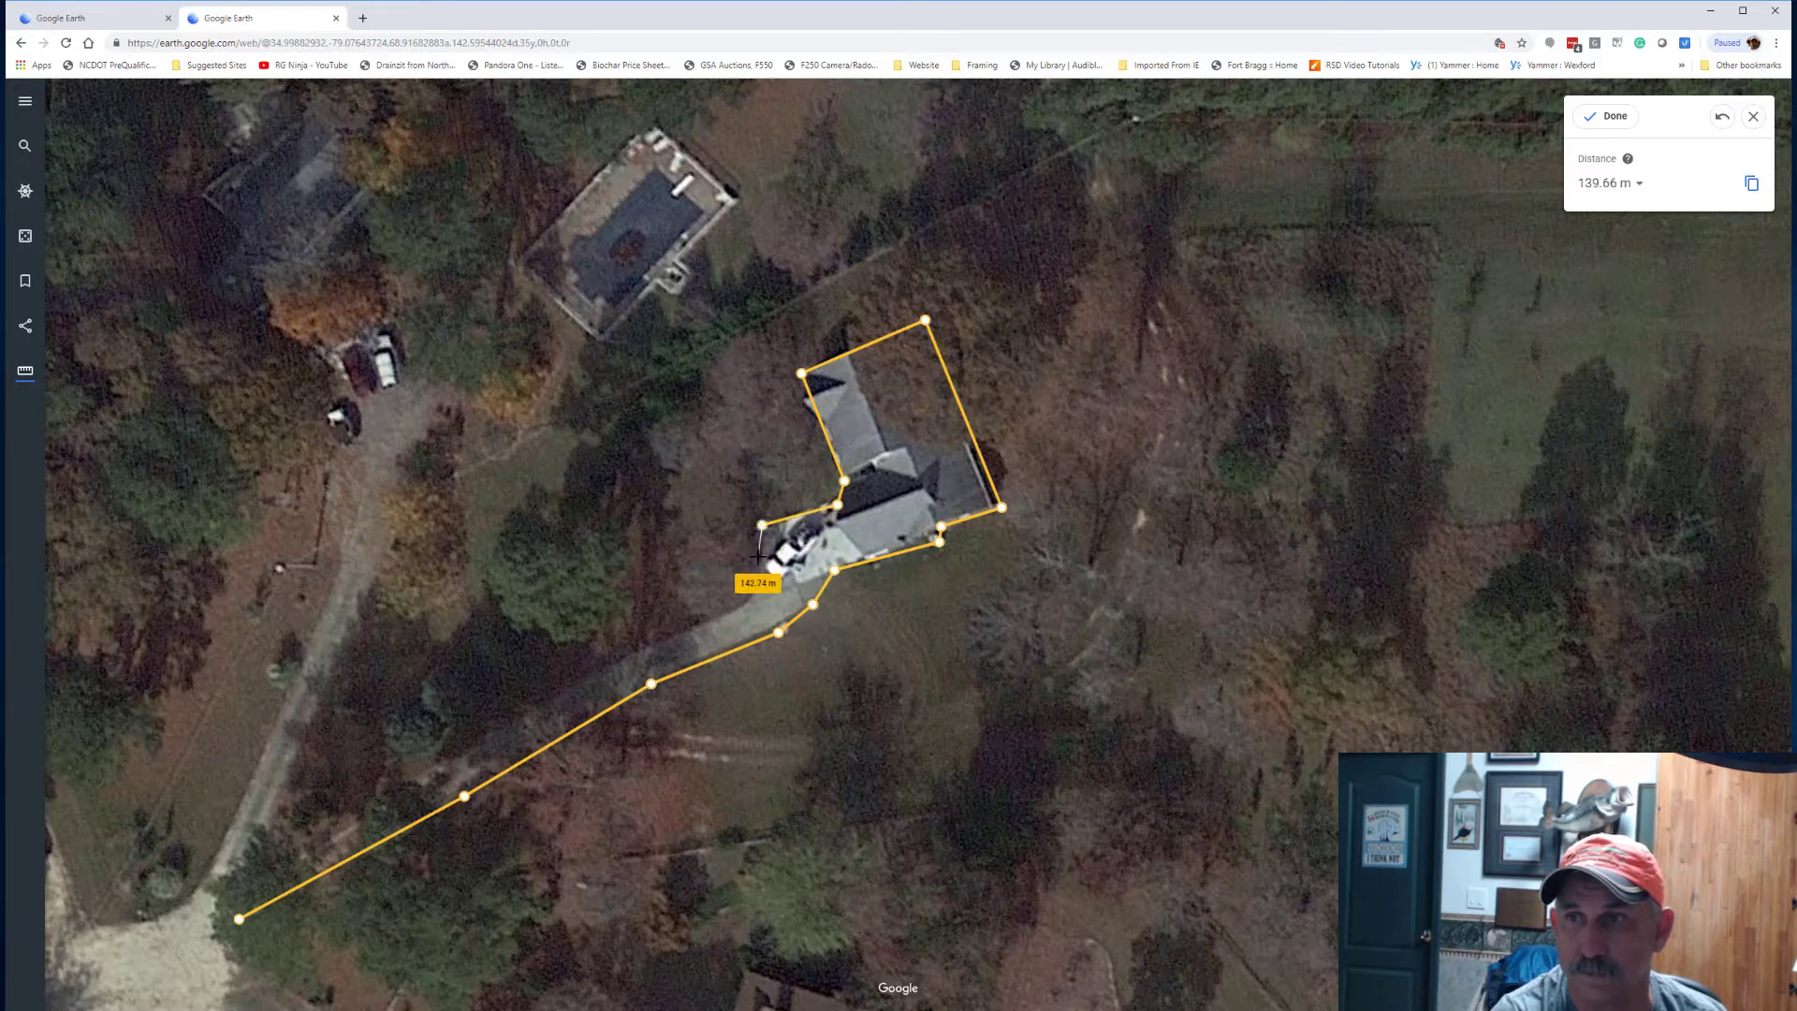
# Extend the outline along the left, top and right property lines, reaching 390.05 m.
pyautogui.click(731, 603)
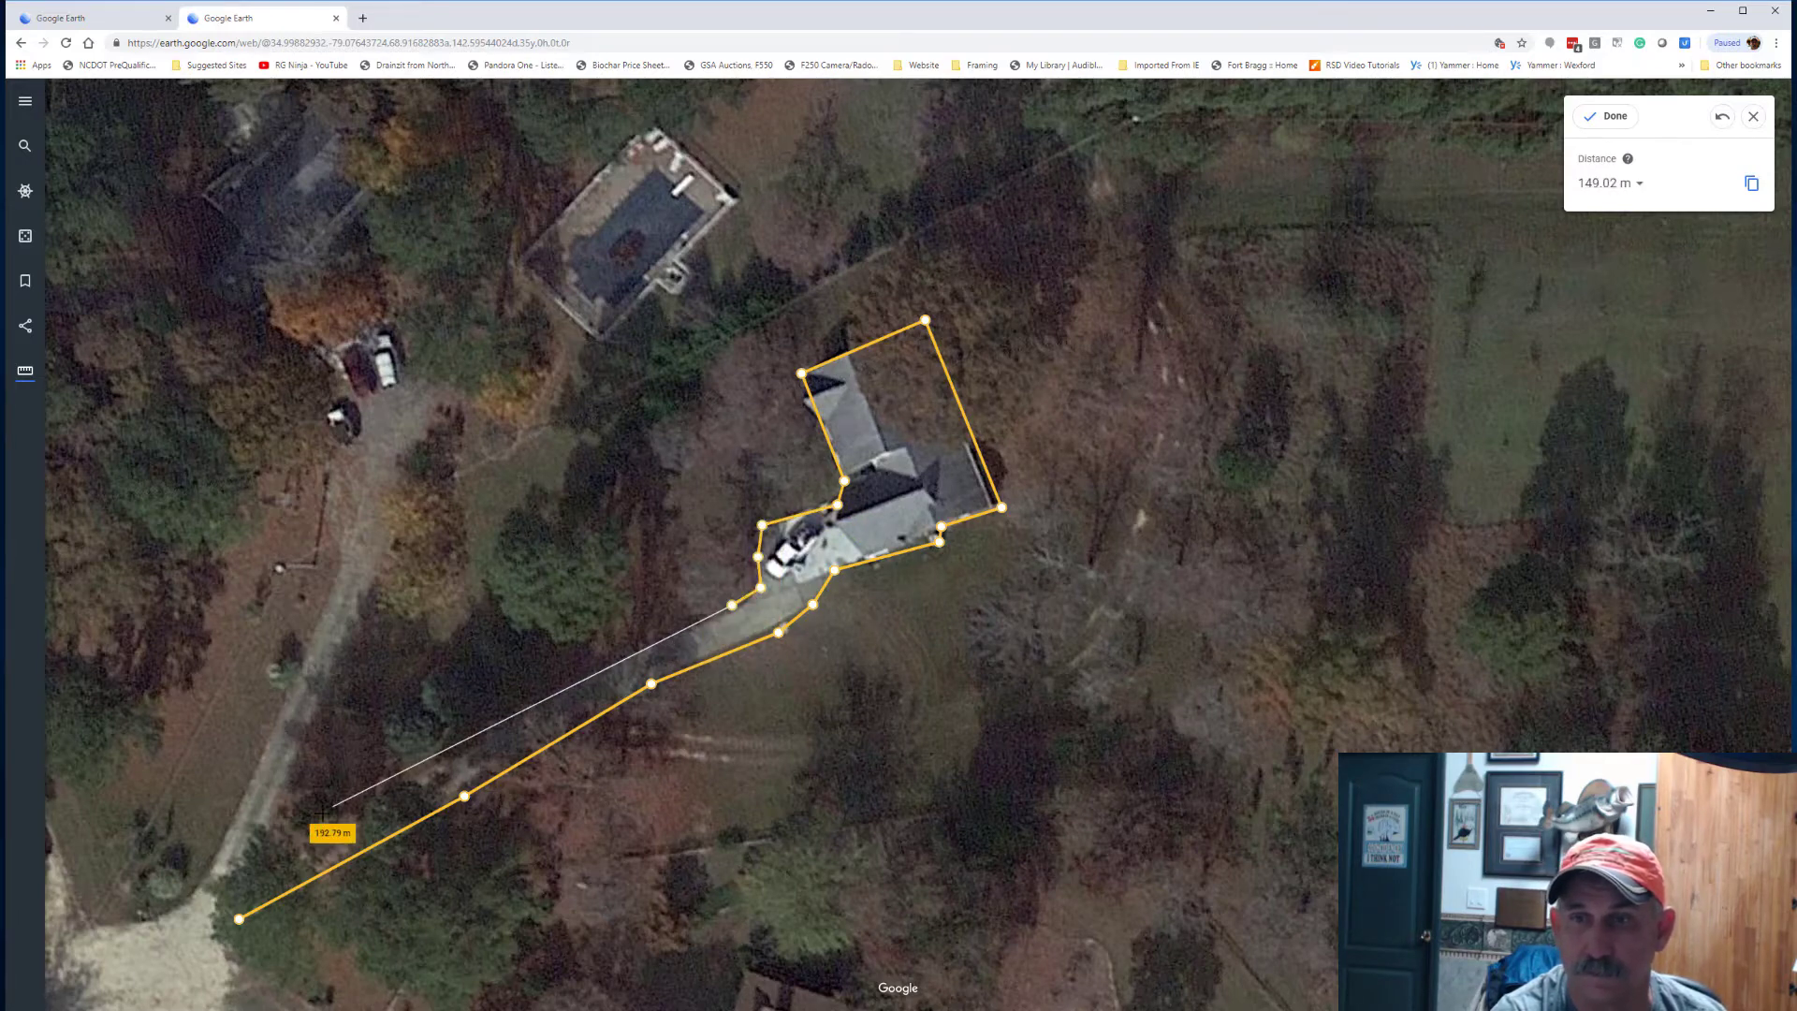
pyautogui.click(257, 874)
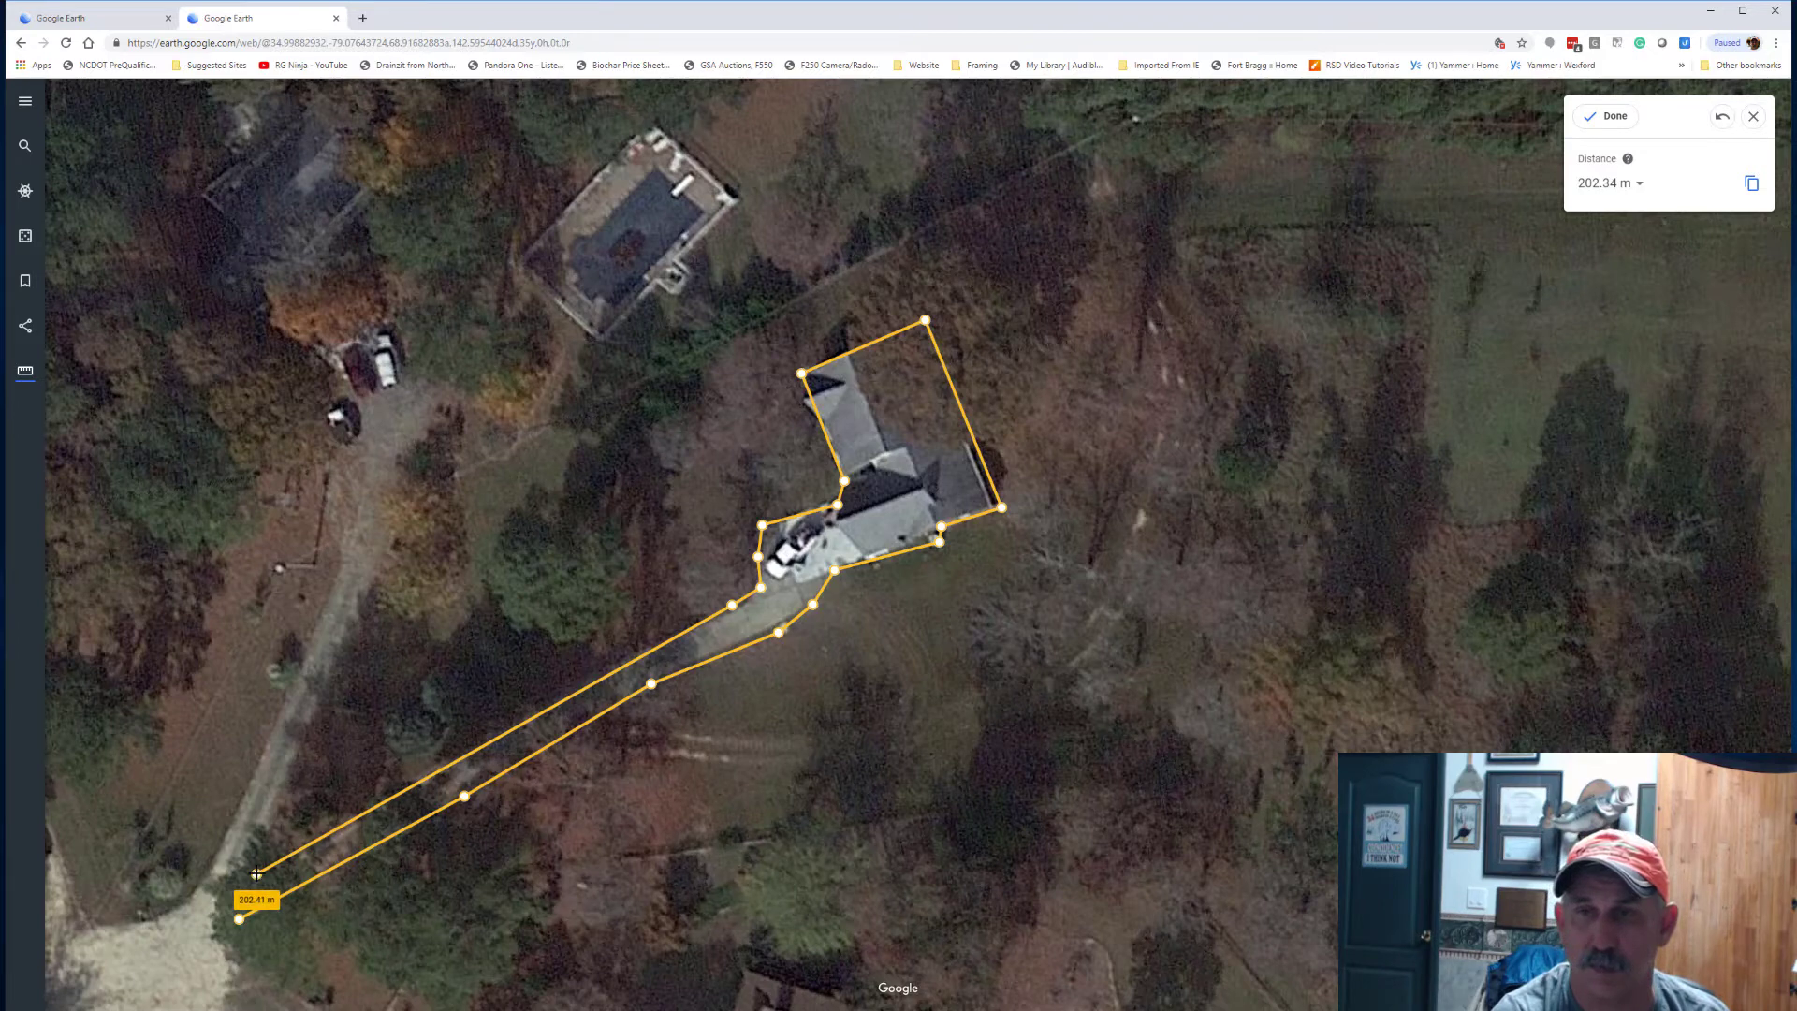
pyautogui.click(346, 640)
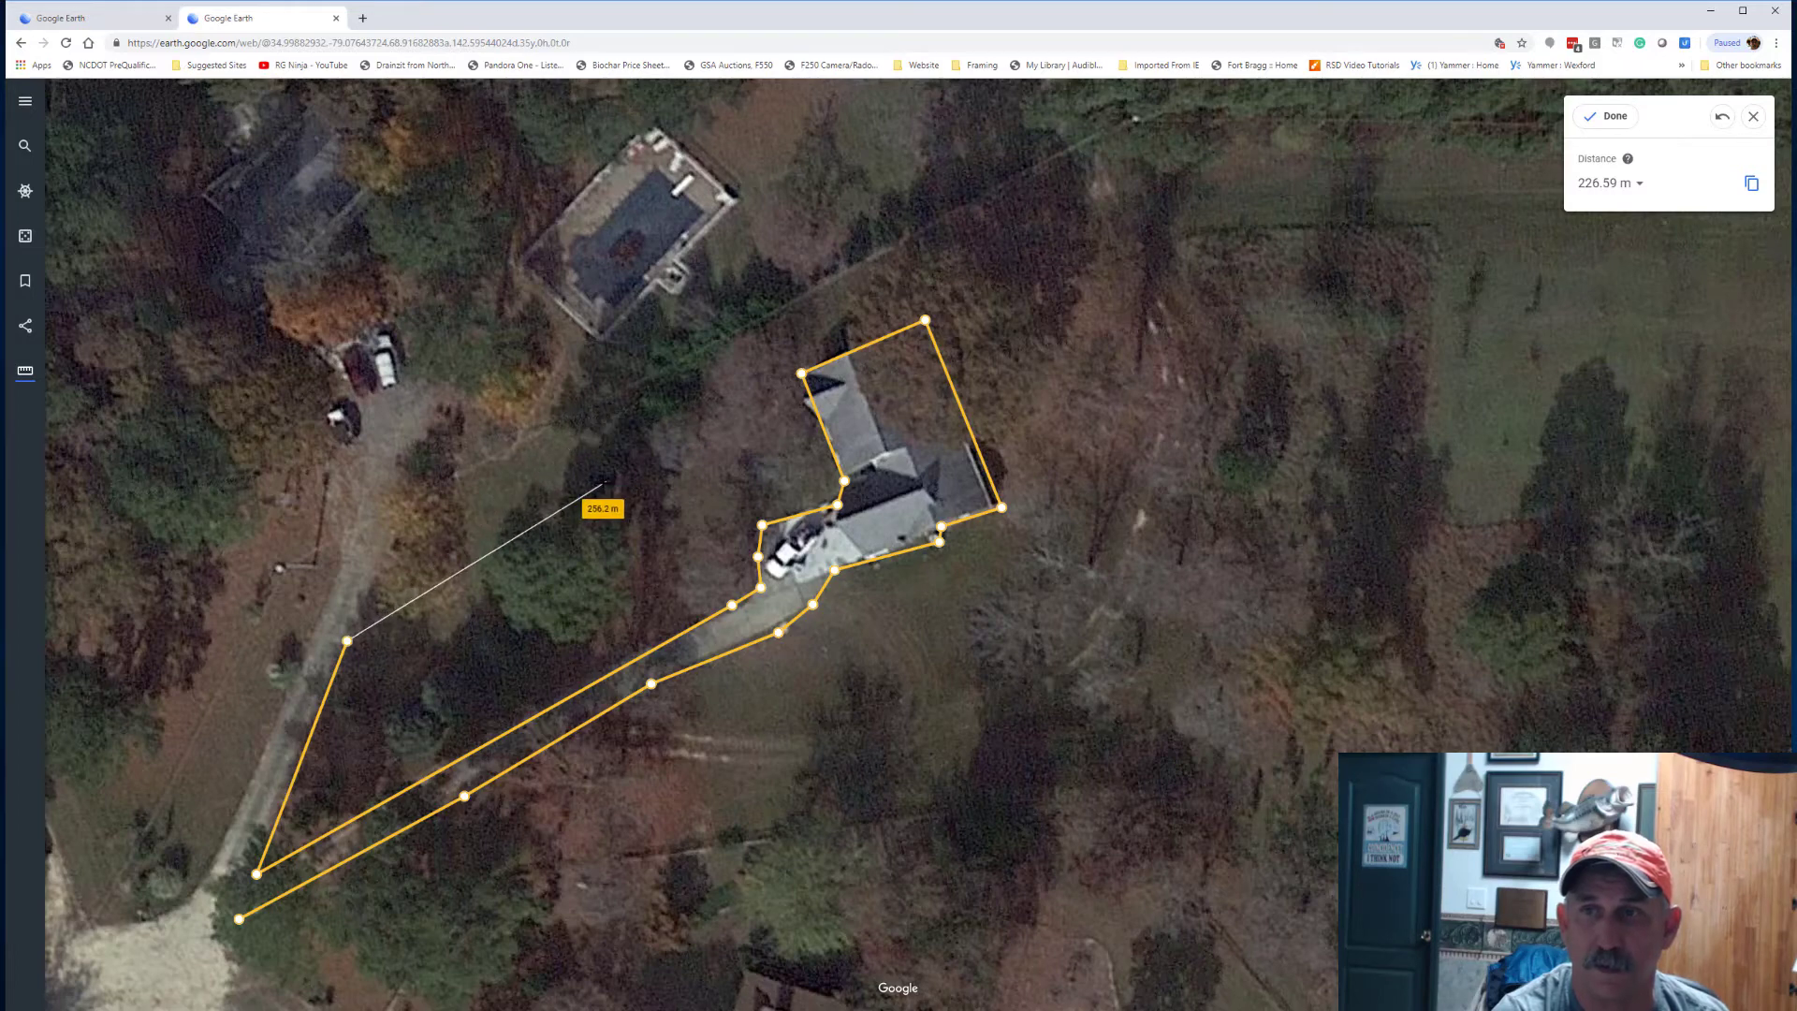
pyautogui.click(599, 493)
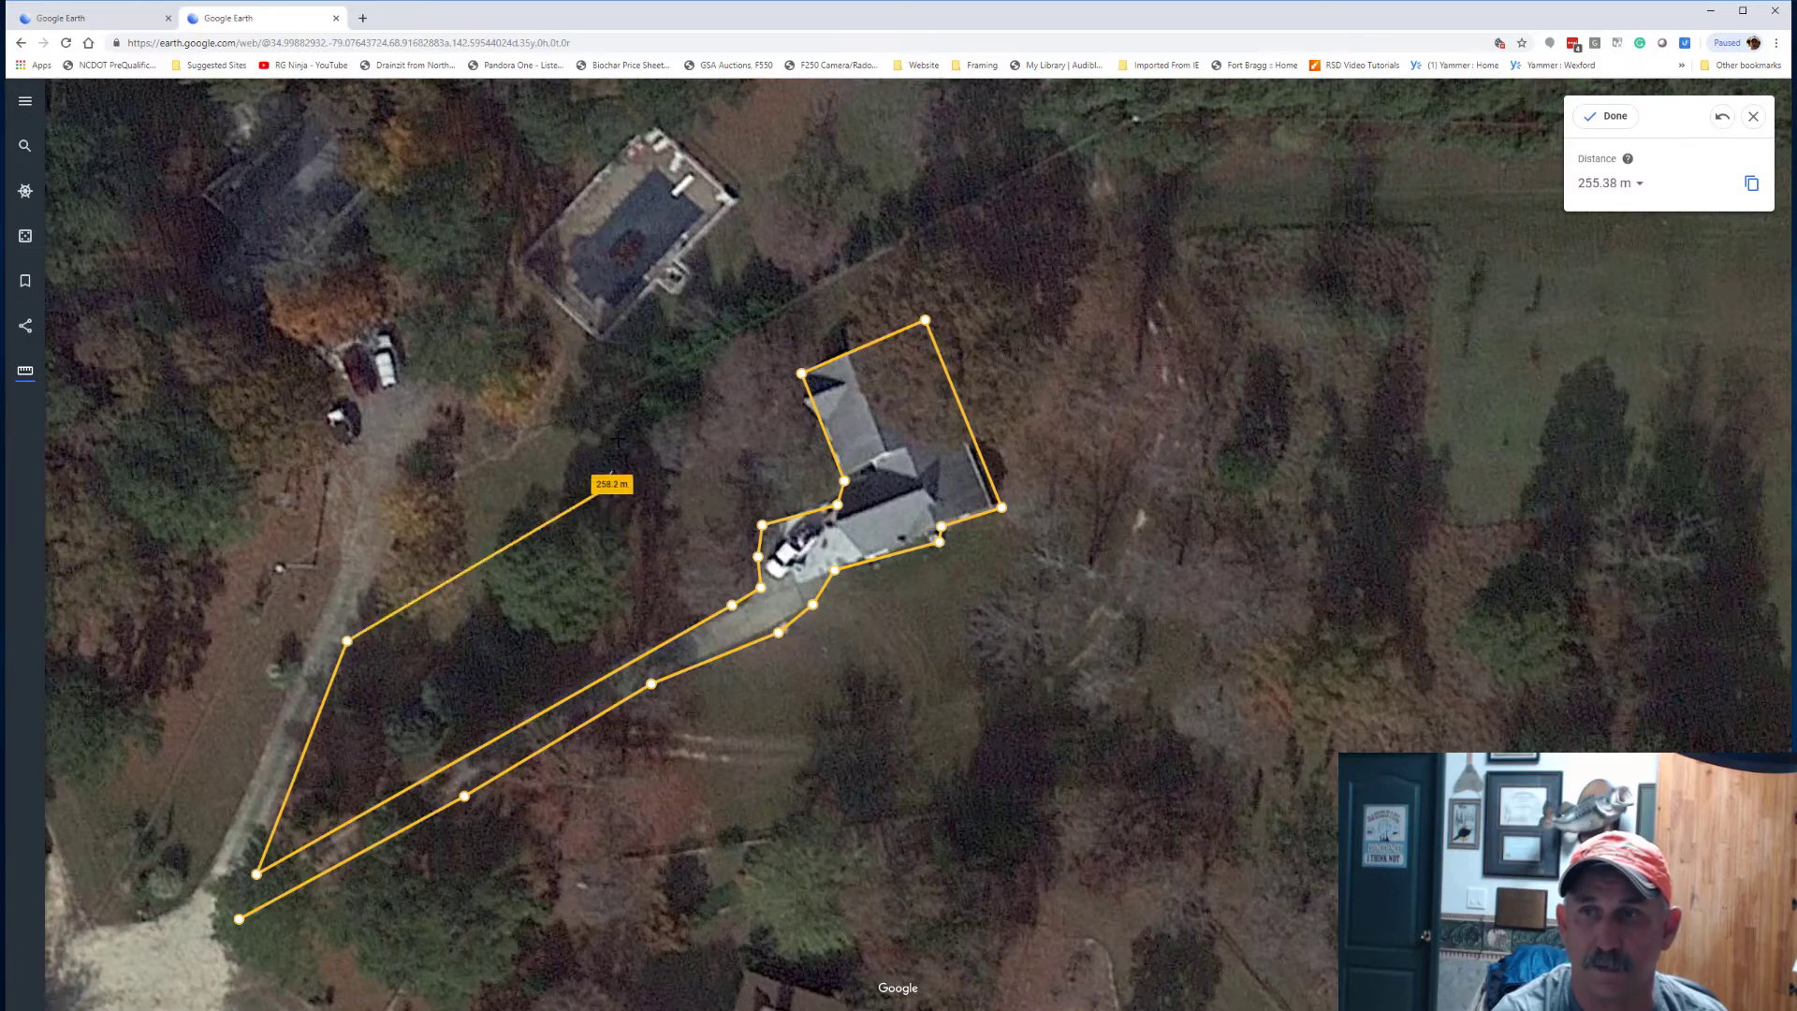
pyautogui.click(634, 379)
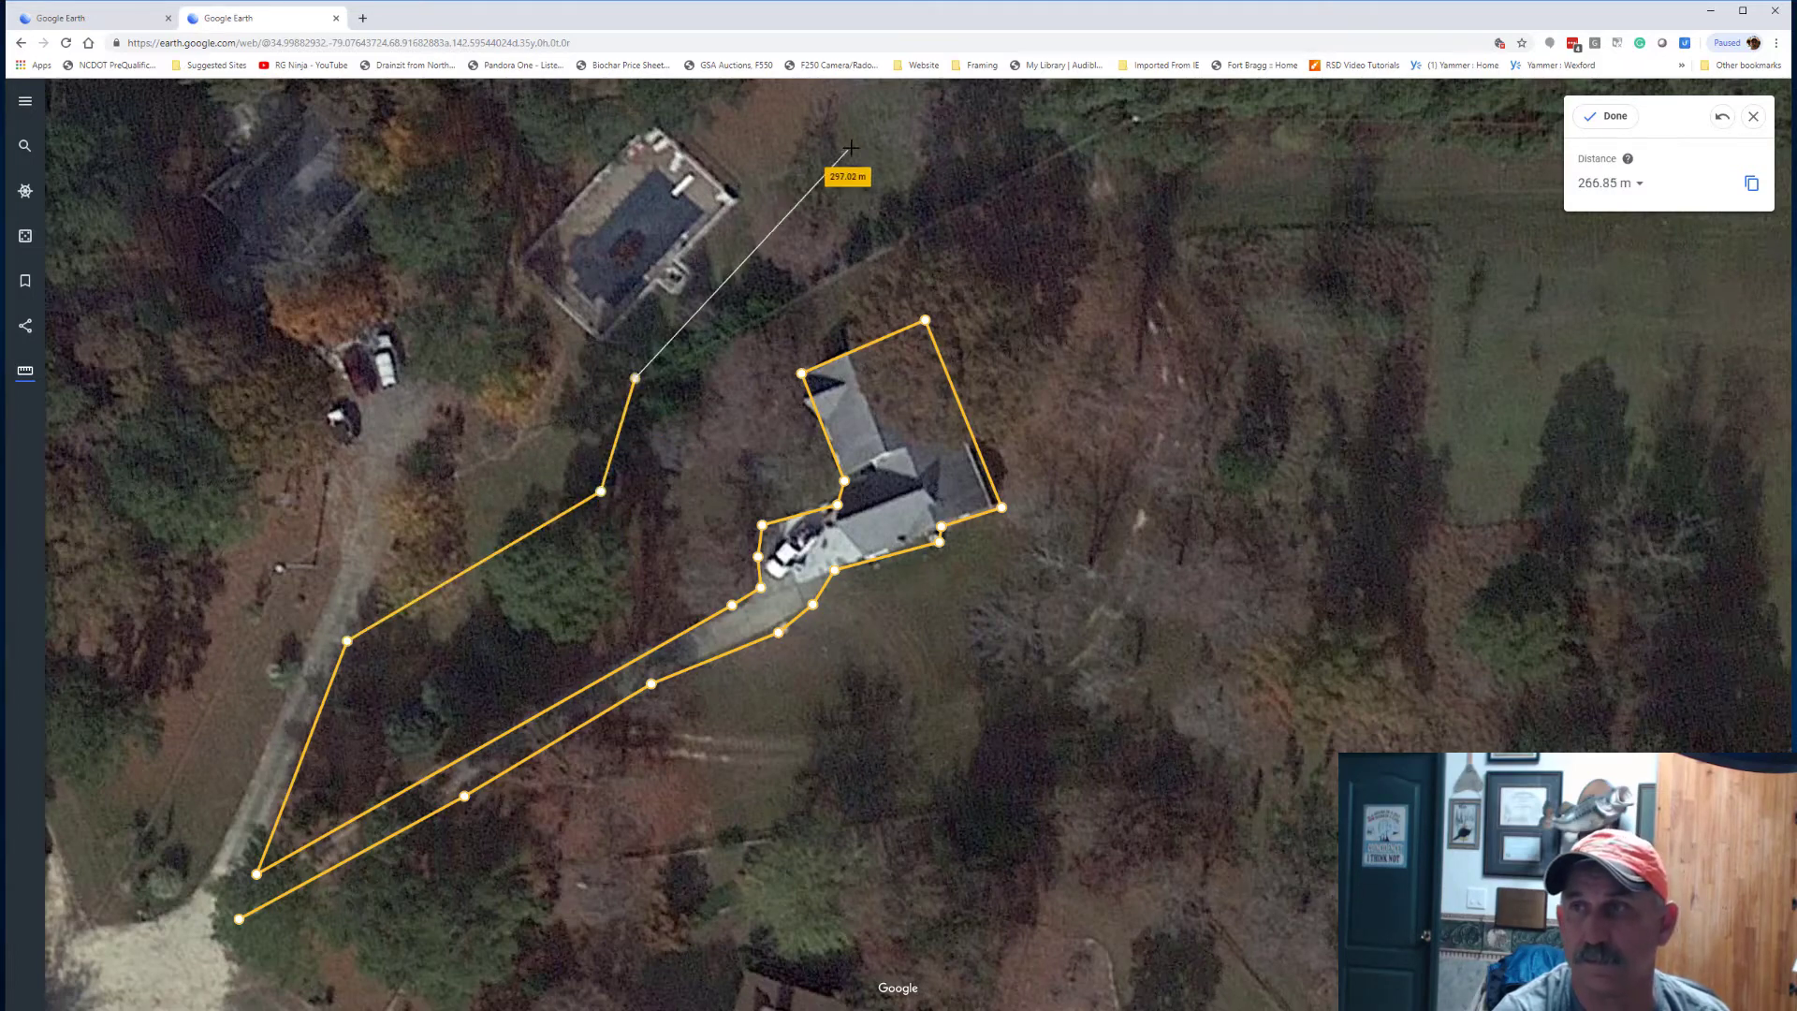
pyautogui.click(1136, 120)
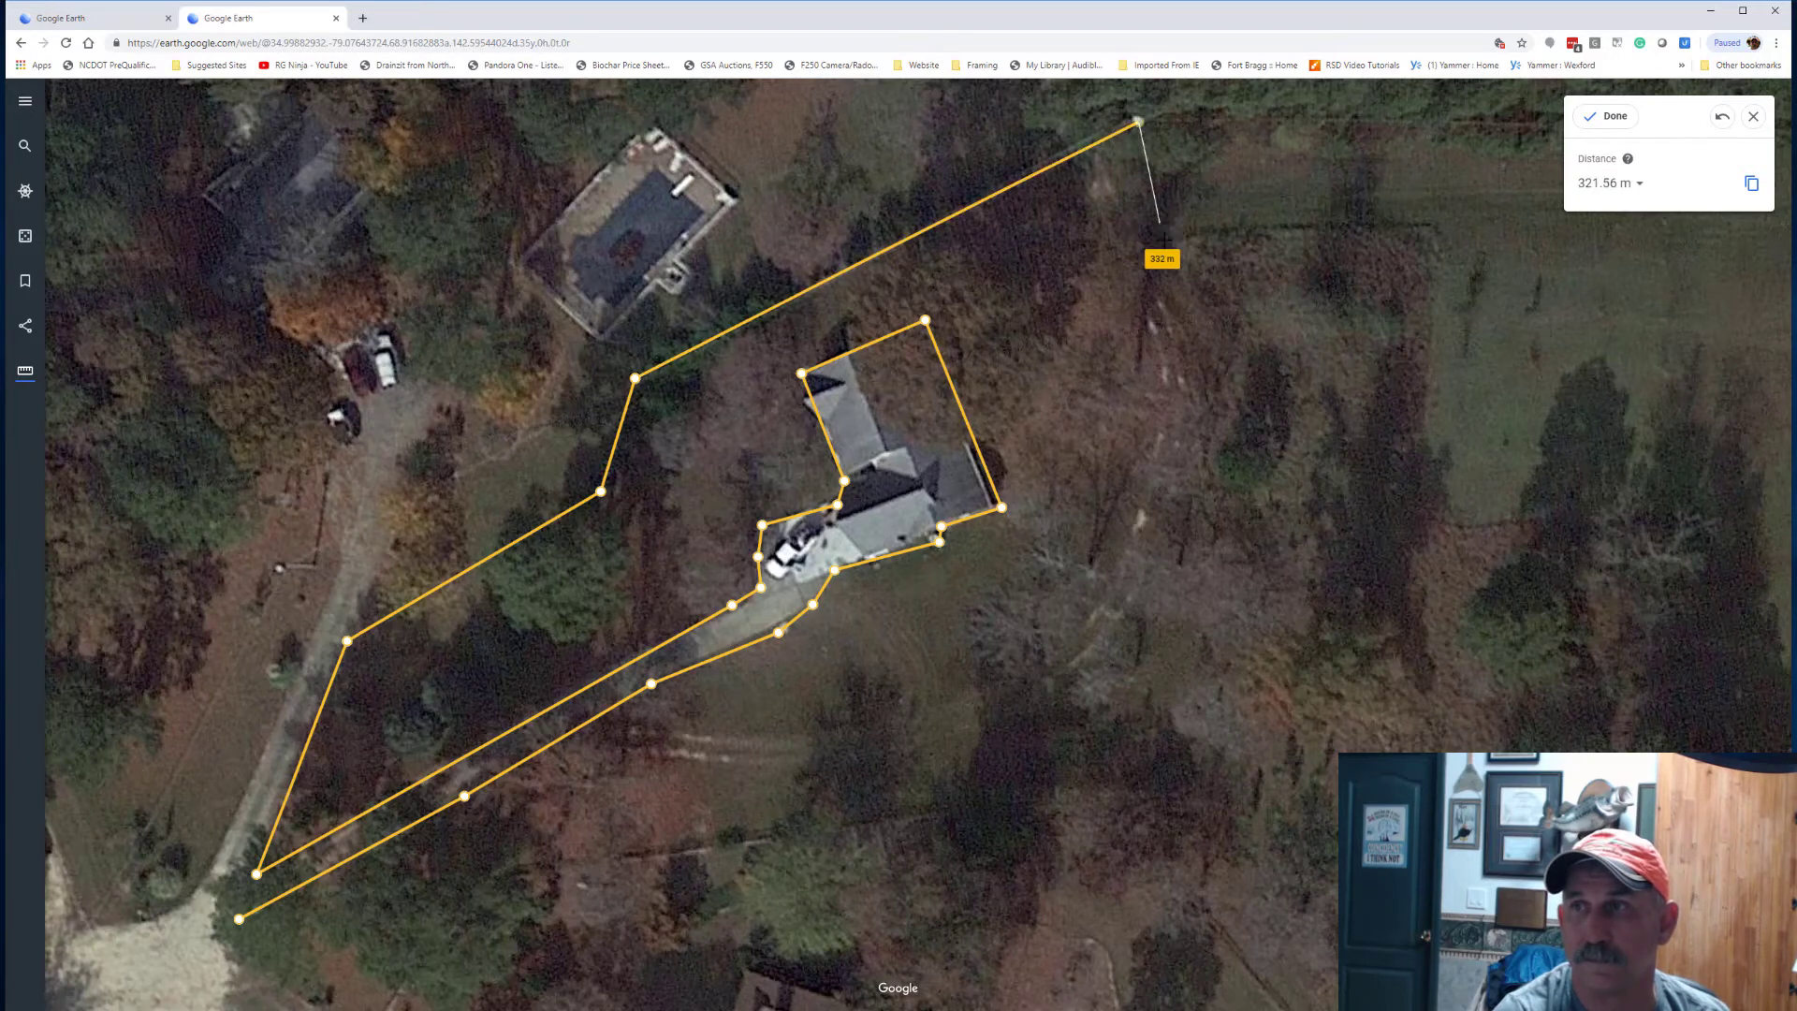
pyautogui.click(1216, 295)
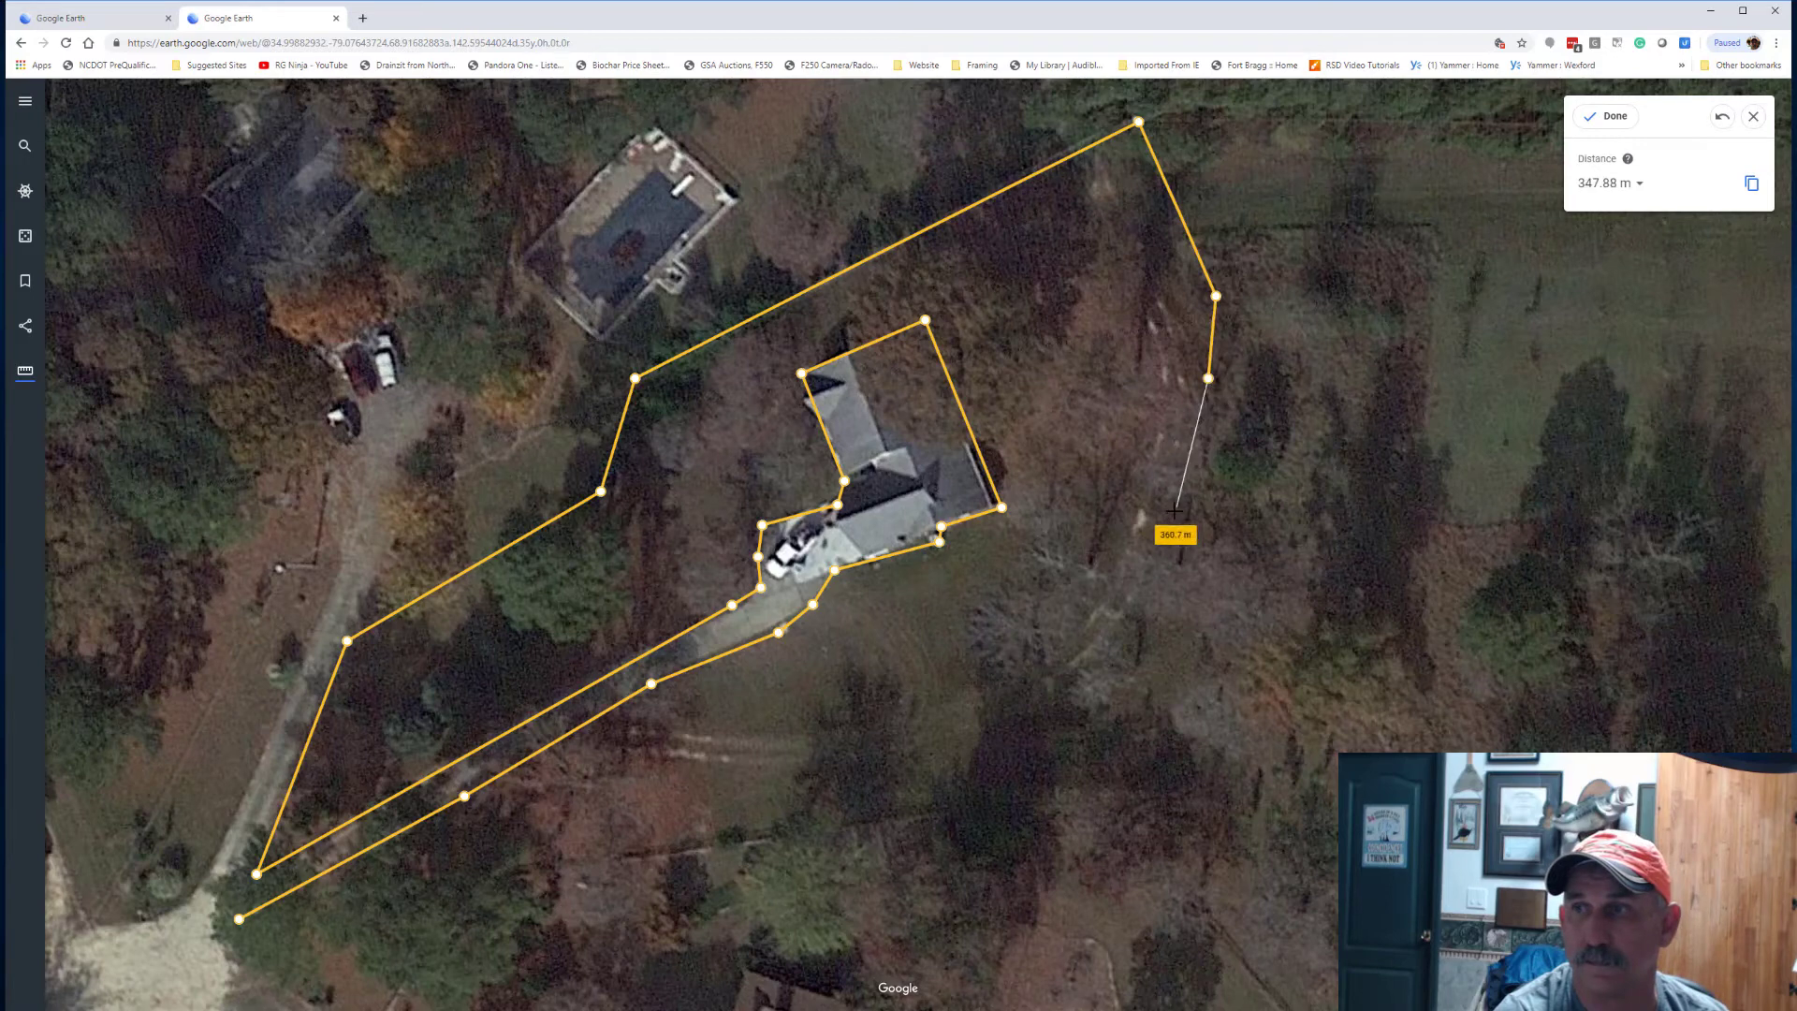
pyautogui.click(1131, 640)
pyautogui.click(1085, 799)
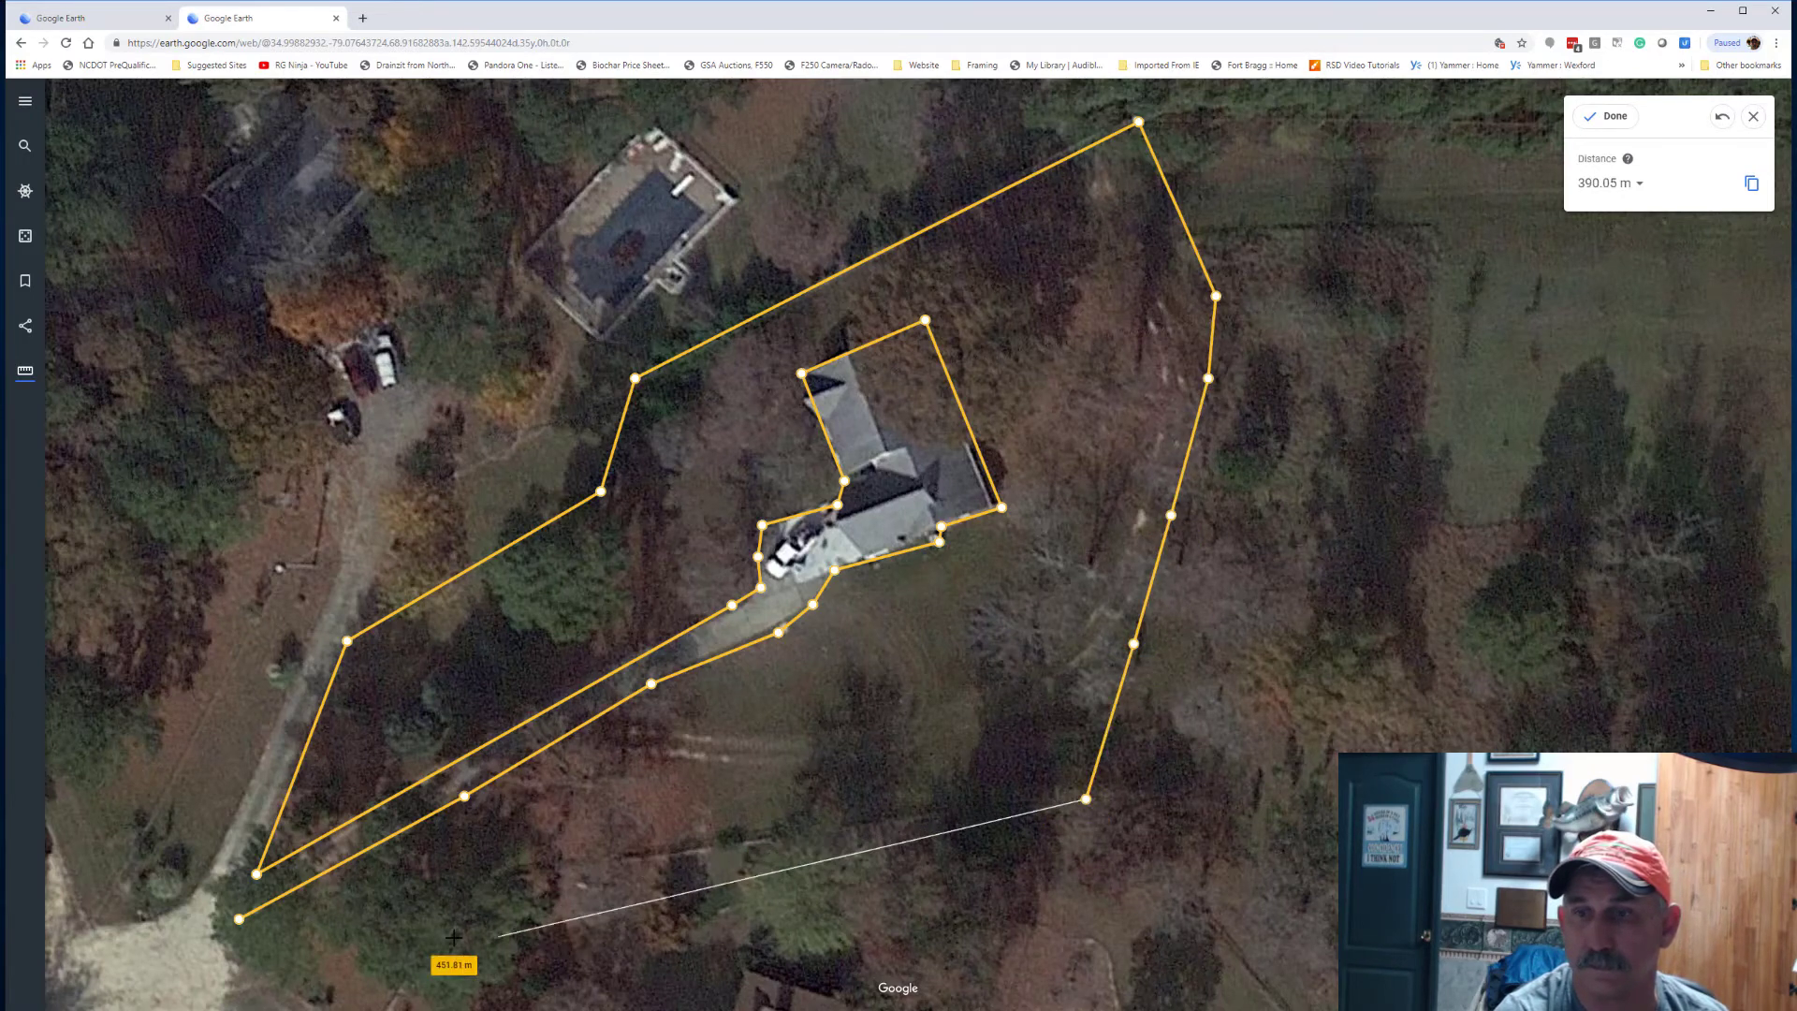
# Close the outline at its first point and show the area in square feet (36,564 ft²).
pyautogui.click(242, 921)
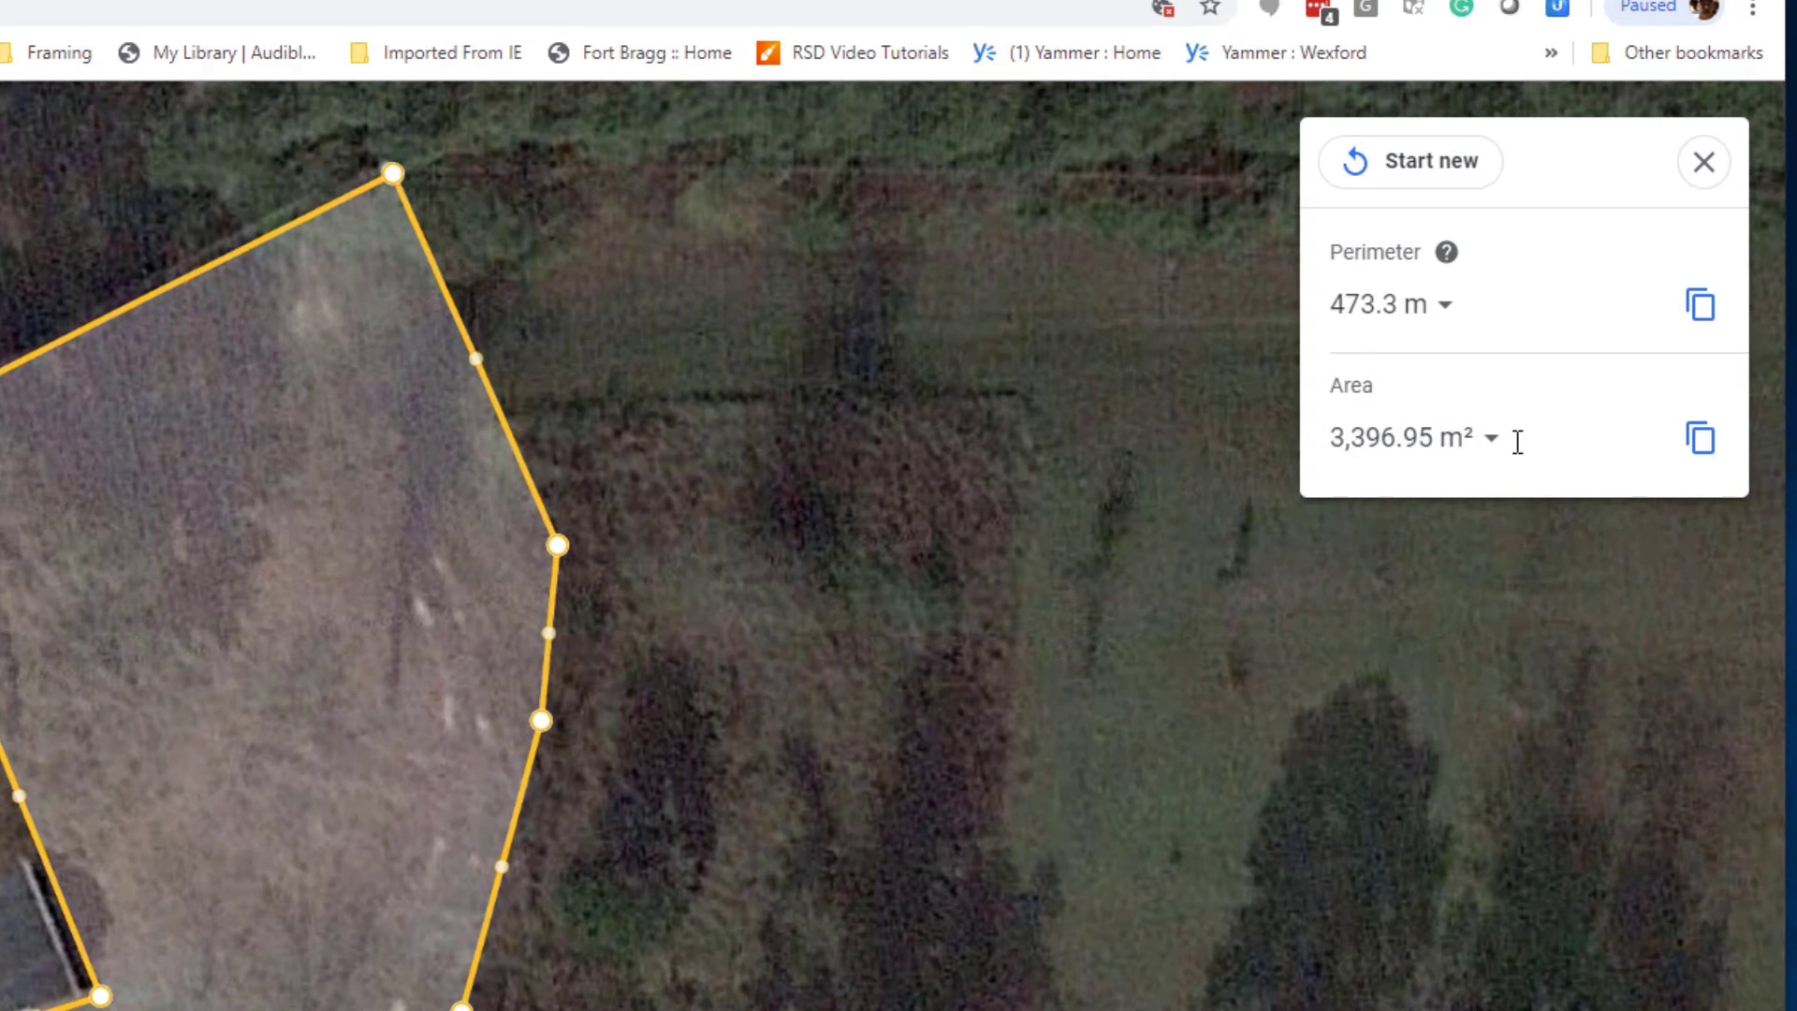
pyautogui.click(1490, 438)
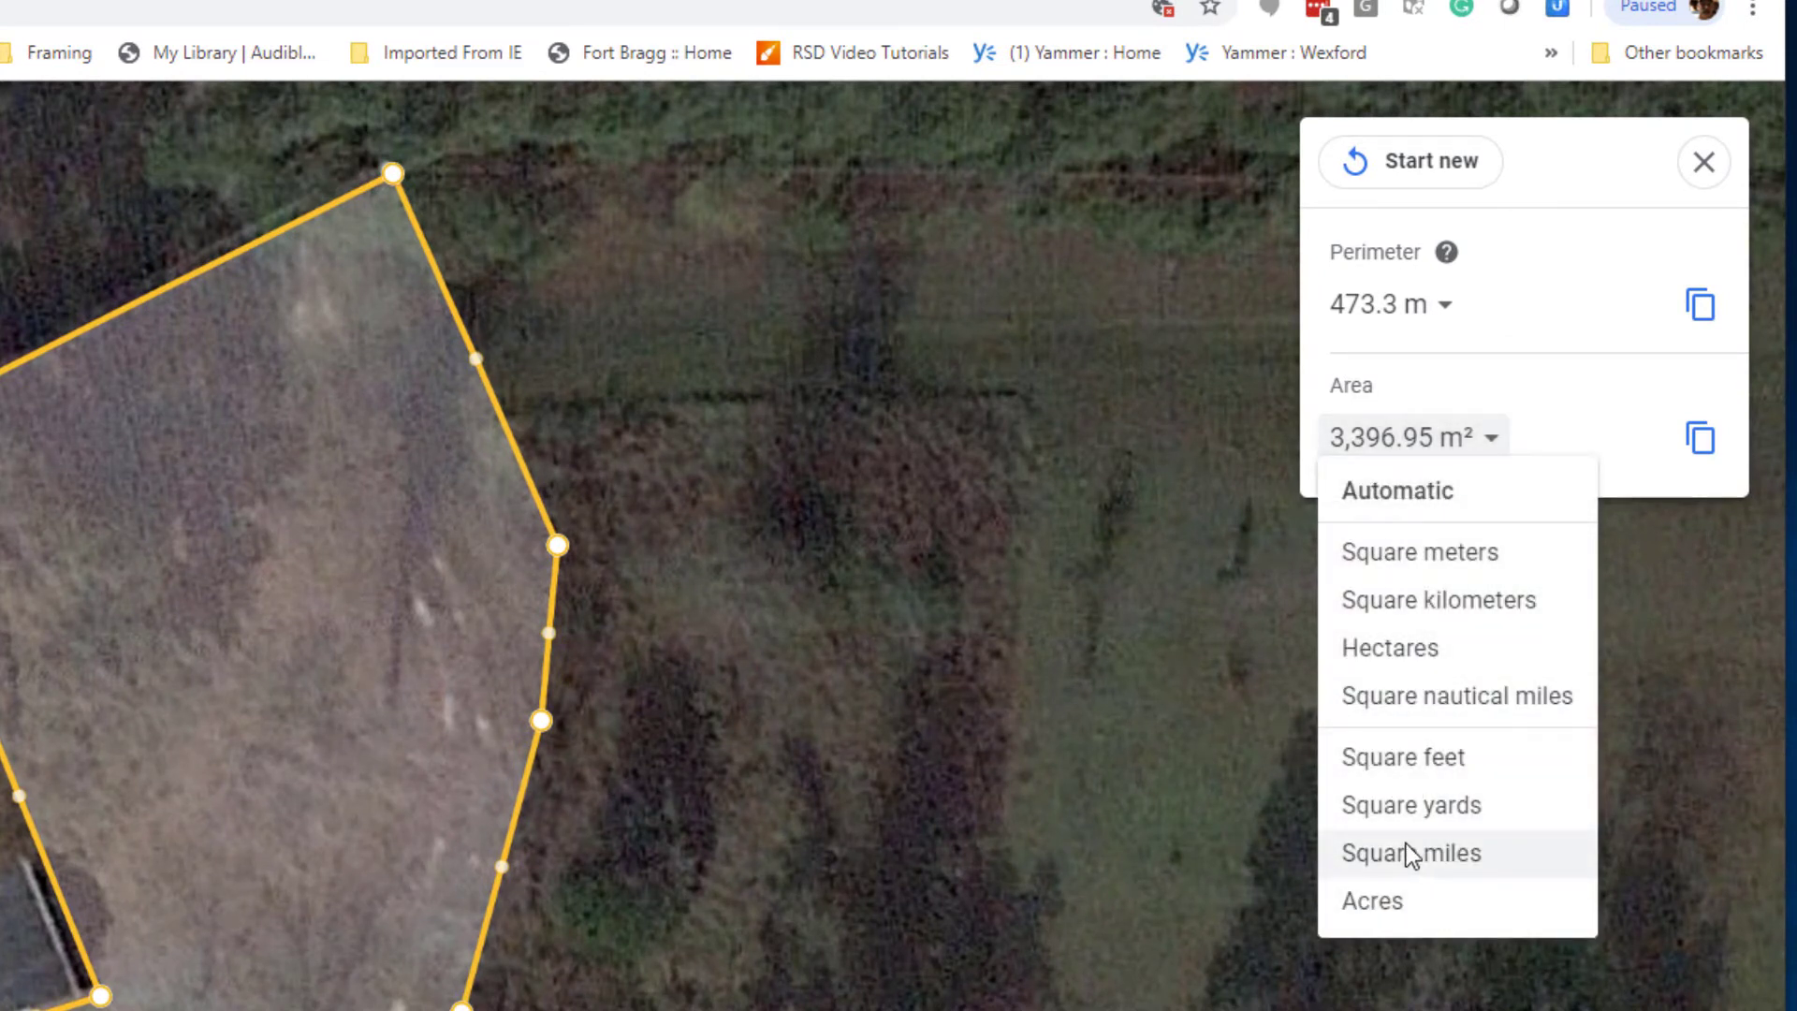
pyautogui.click(1400, 758)
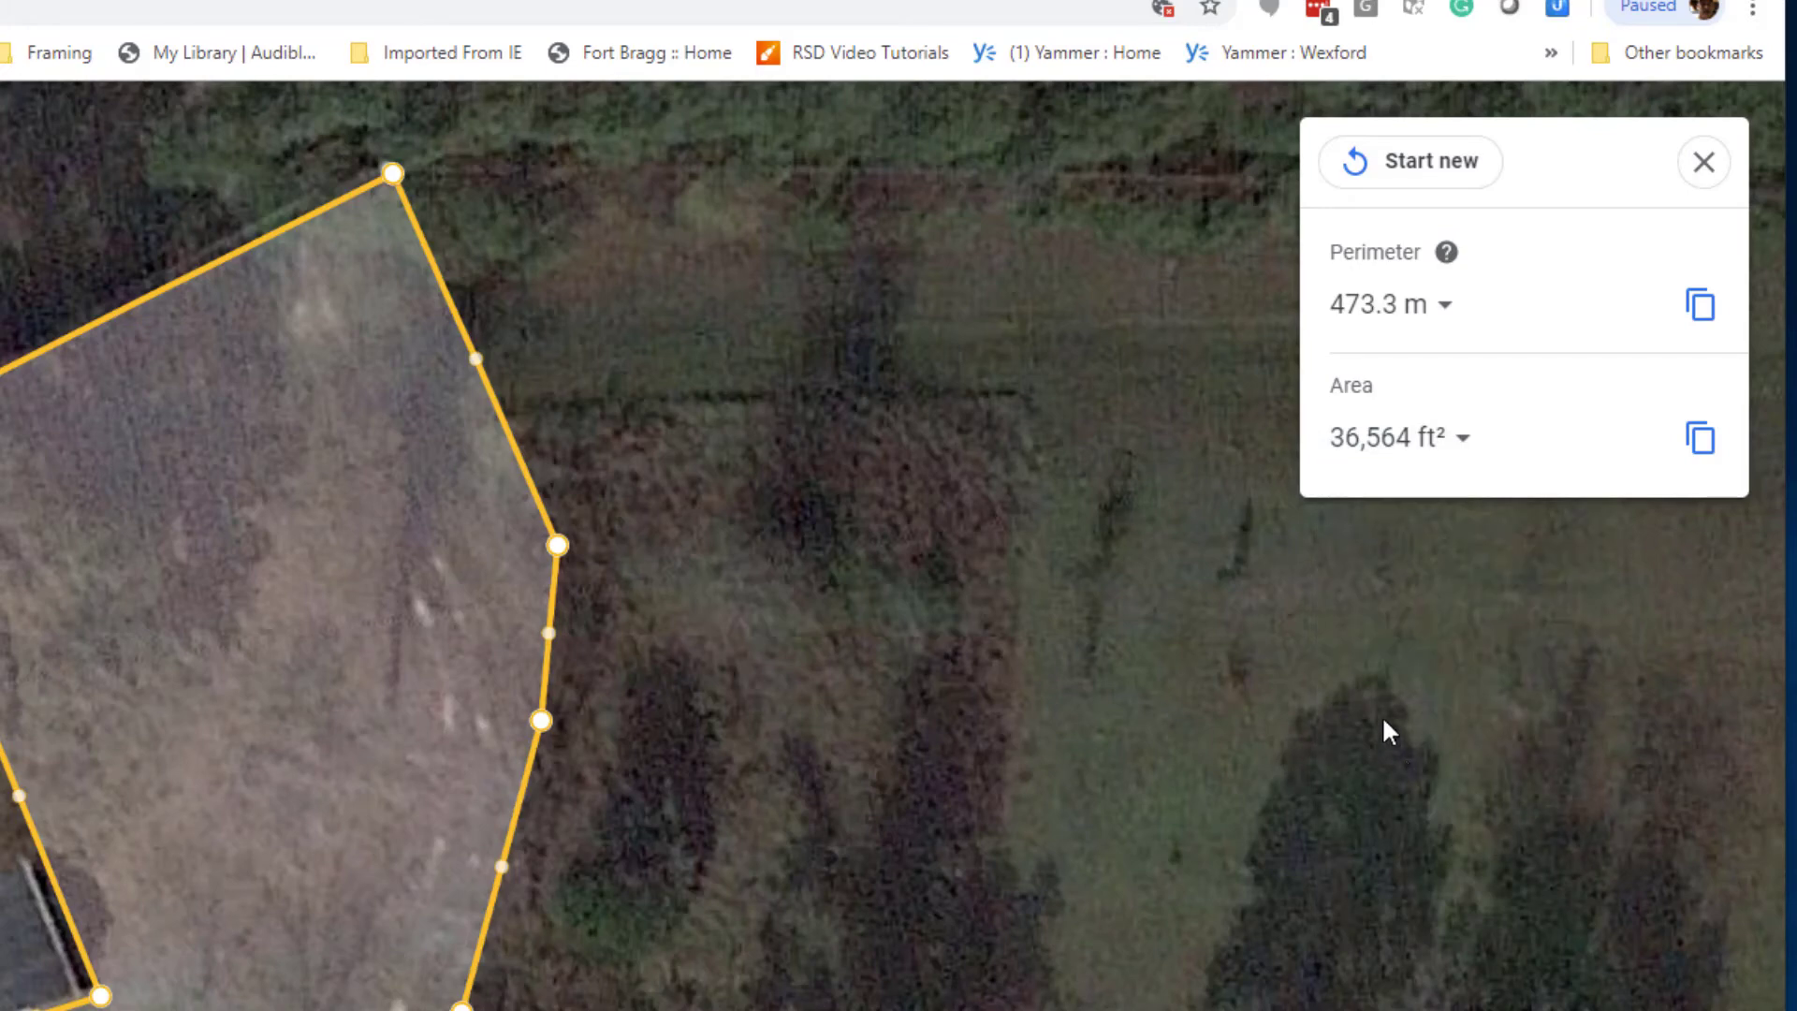